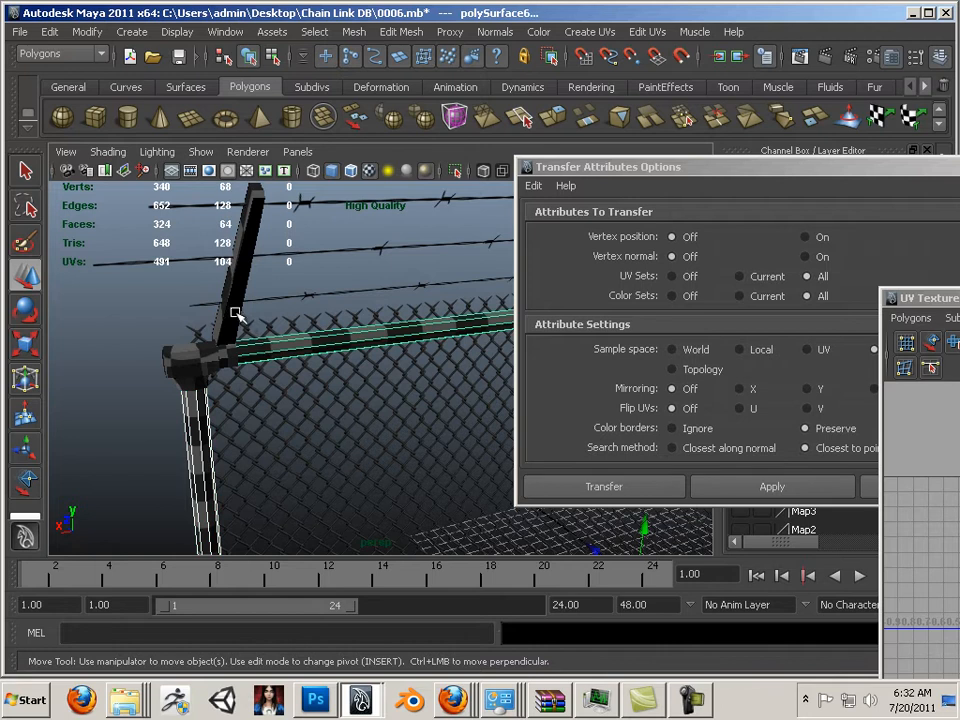
Select the fence frame's posts, rails, angled arm and connector pieces, and combine them into one mesh
left_click(228, 348, "shift")
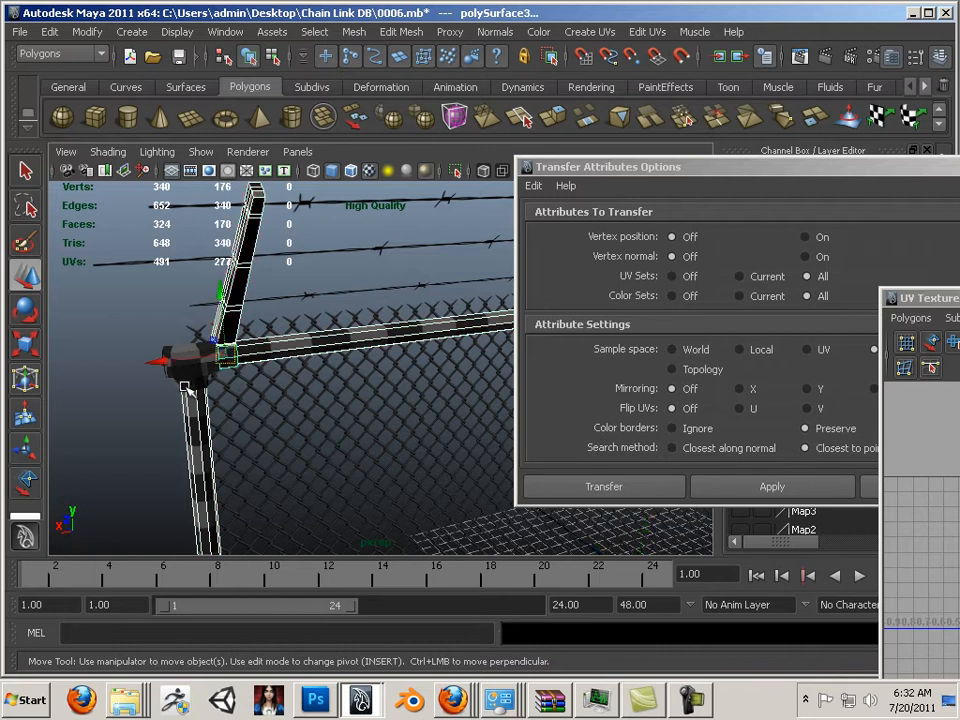
right_click_drag(312, 428, 240, 422, "alt")
middle_click_drag(272, 428, 267, 243, "alt")
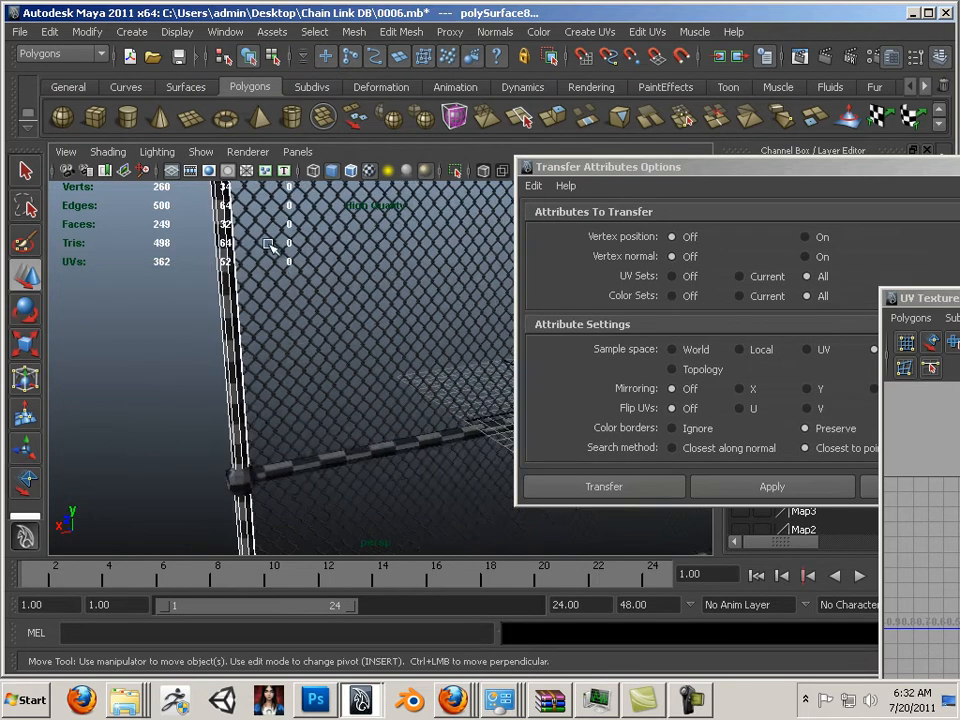
middle_click_drag(302, 408, 248, 300, "alt")
left_click(200, 362, "shift")
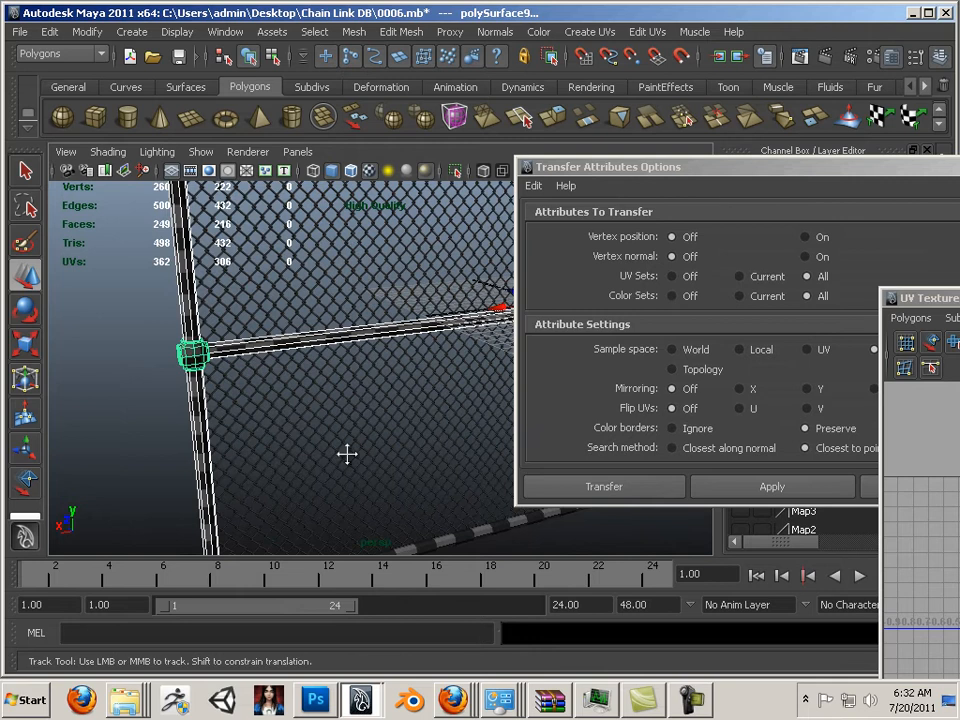
middle_click_drag(347, 454, 332, 435, "alt")
key("w")
left_click(292, 470, "shift")
left_click(214, 487, "shift")
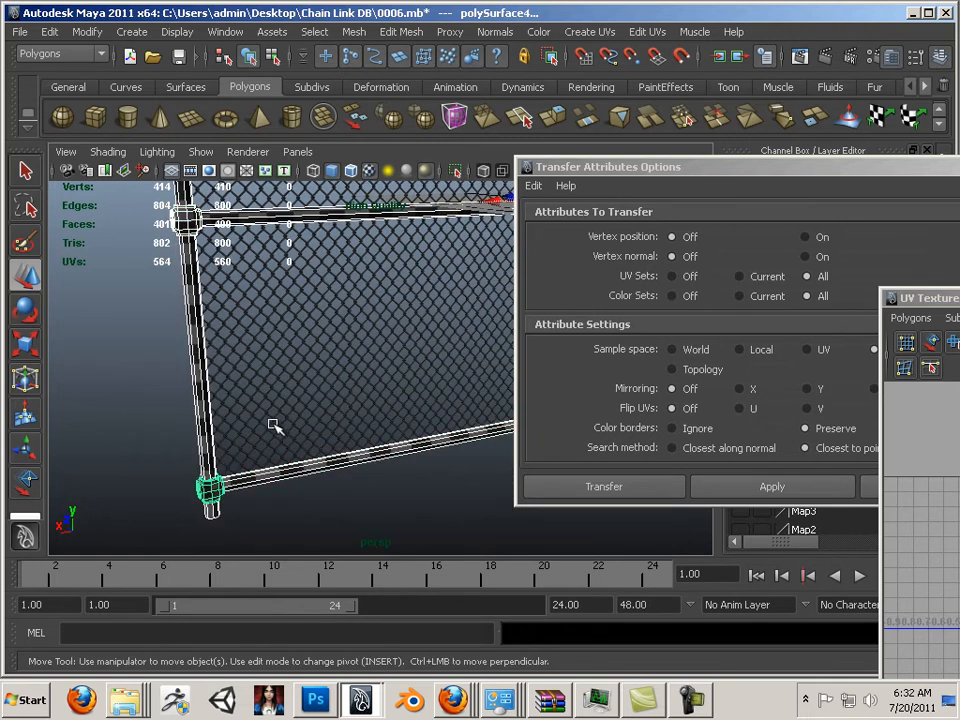
middle_click_drag(274, 424, 261, 493, "alt")
right_click_drag(290, 395, 231, 341, "alt")
middle_click_drag(270, 278, 272, 411, "alt")
left_click_drag(272, 410, 135, 350, "alt")
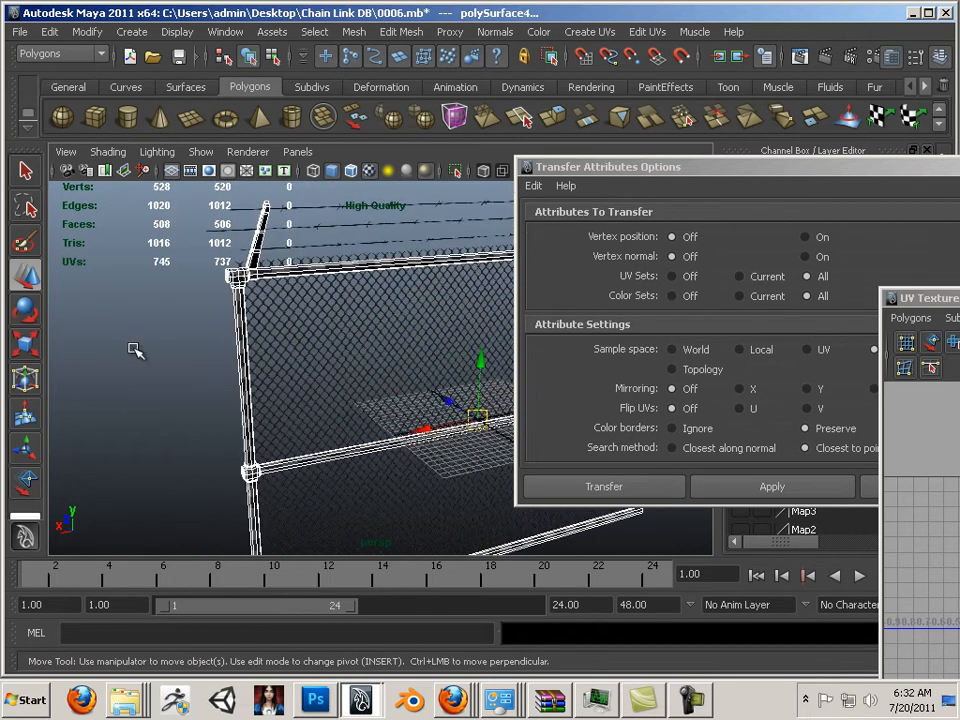
left_click(354, 31)
left_click(386, 58)
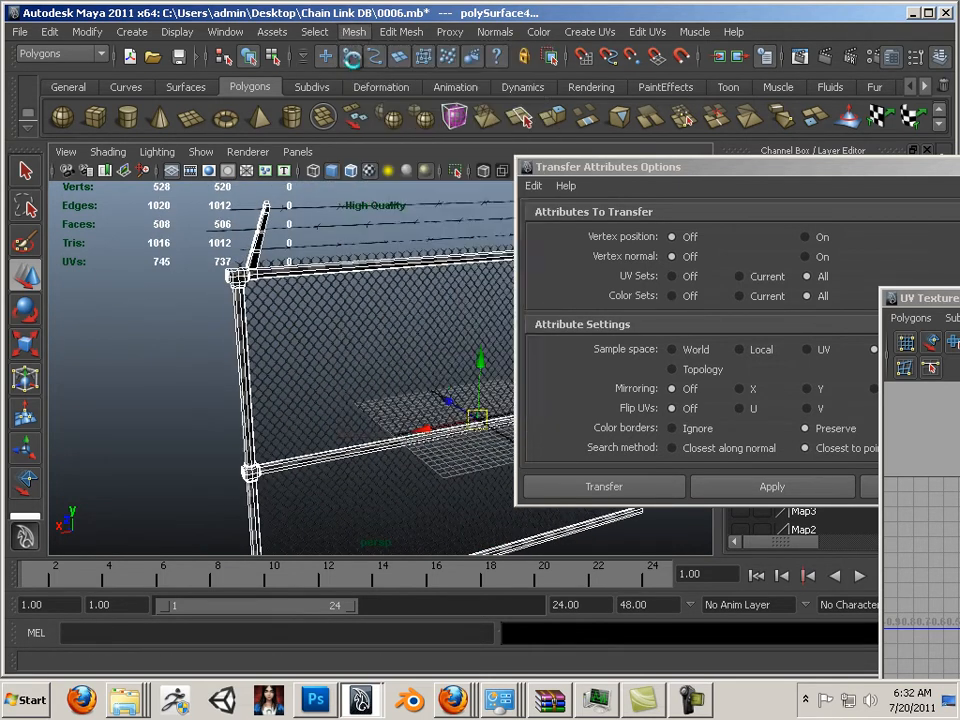
Open the polygon normals size setting for the combined frame and set the size to 1.69
left_click_drag(340, 300, 256, 280, "alt")
right_click_drag(256, 281, 424, 338, "alt")
middle_click_drag(344, 282, 321, 412, "alt")
right_click_drag(322, 414, 431, 439, "alt")
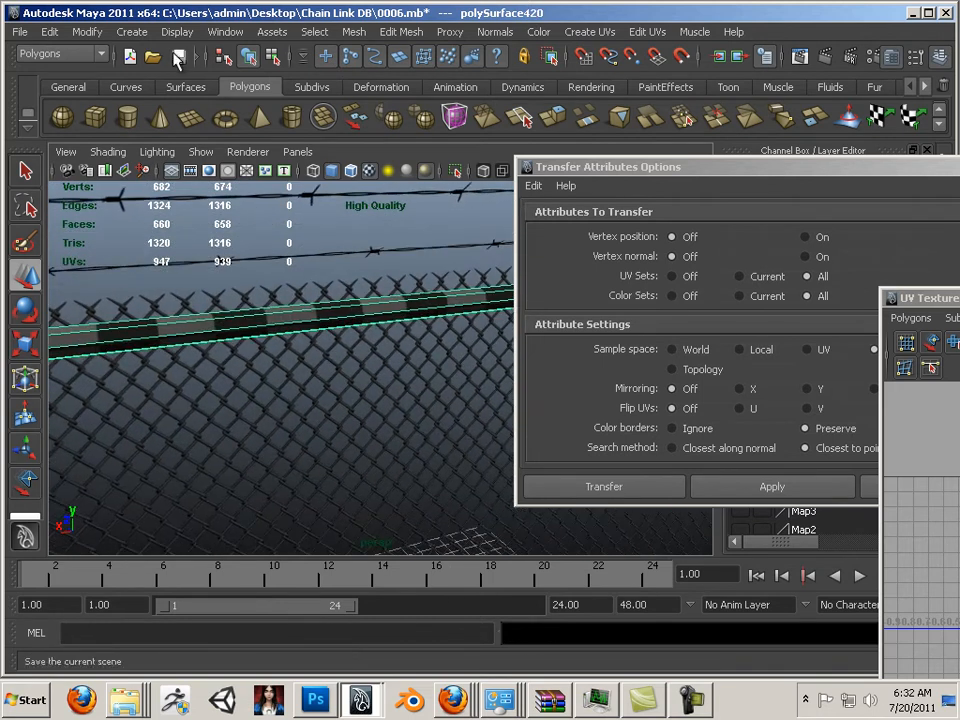
left_click(177, 31)
mouse_move(205, 216)
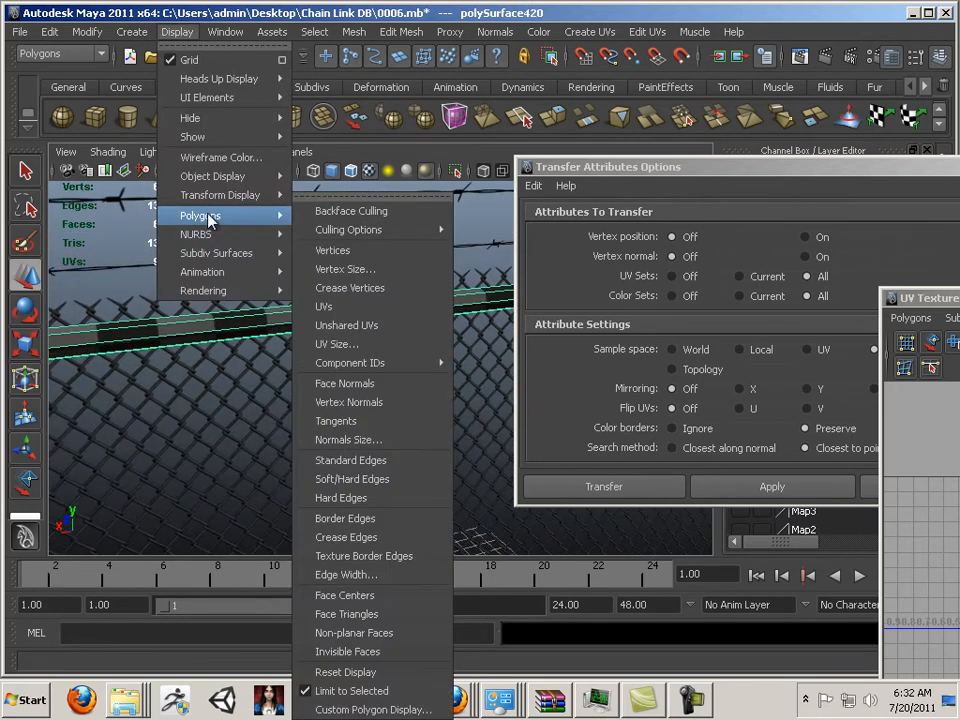
left_click(432, 440)
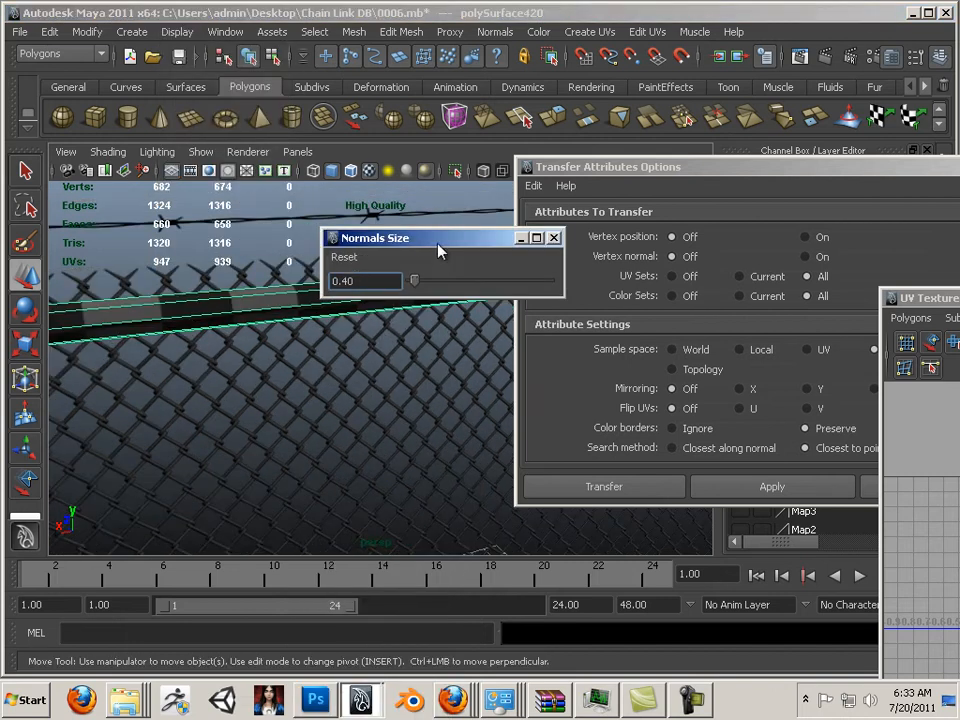
left_click_drag(437, 244, 556, 392)
middle_click_drag(412, 372, 148, 411, "alt")
scroll(283, 330, "down", 6)
middle_click_drag(283, 330, 338, 256, "alt")
middle_click_drag(223, 288, 246, 306, "alt")
scroll(370, 371, "up", 4)
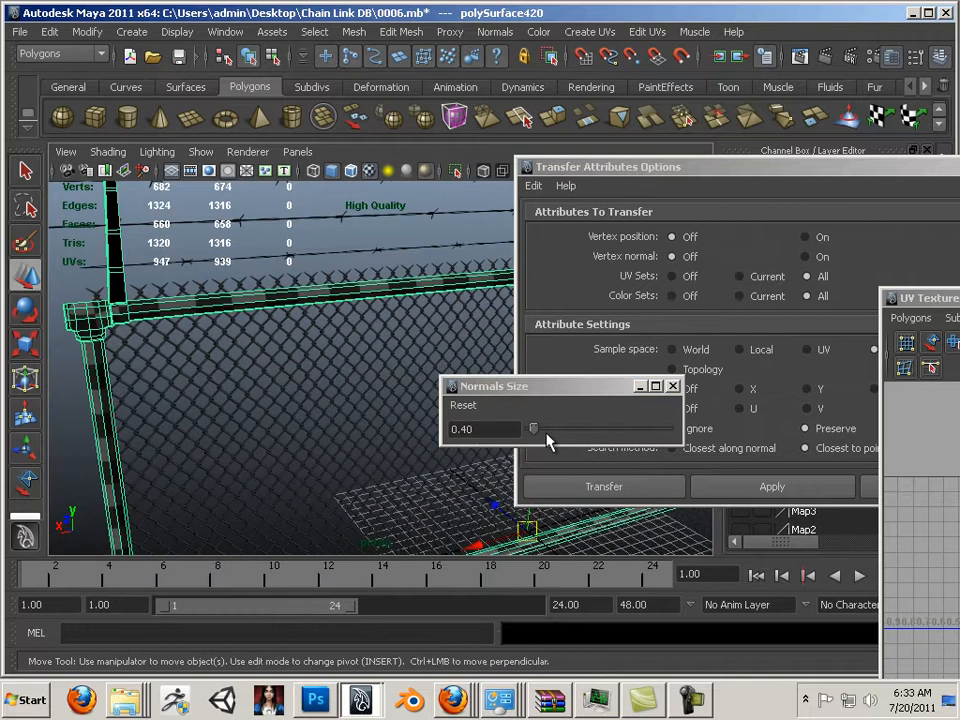
left_click_drag(534, 430, 545, 428)
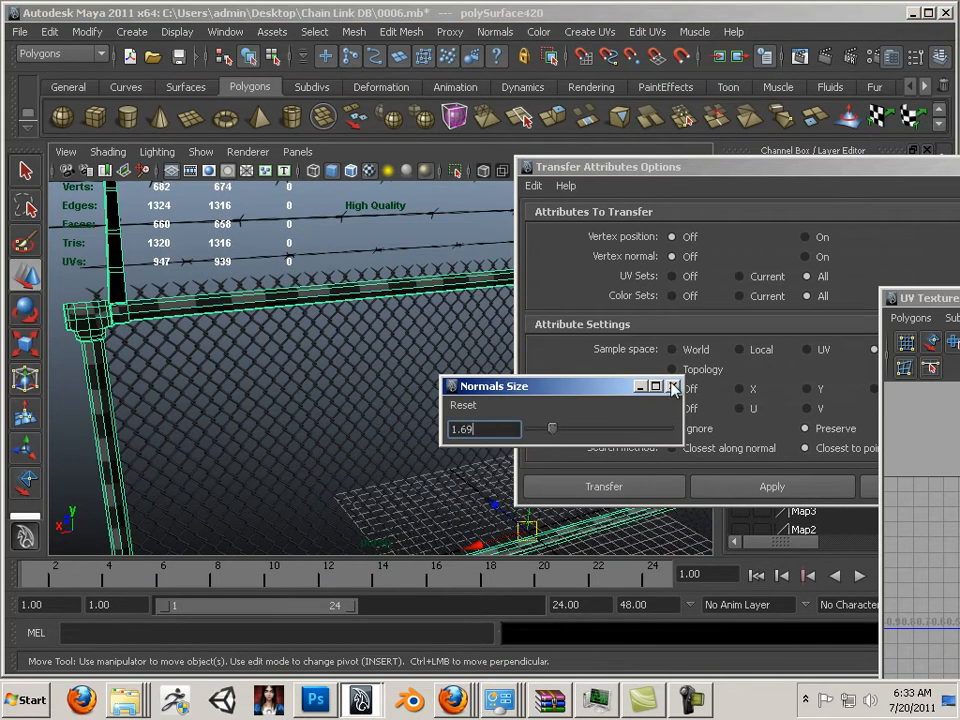
Switch the perspective viewport's renderer to Default Quality Rendering
left_click(248, 156)
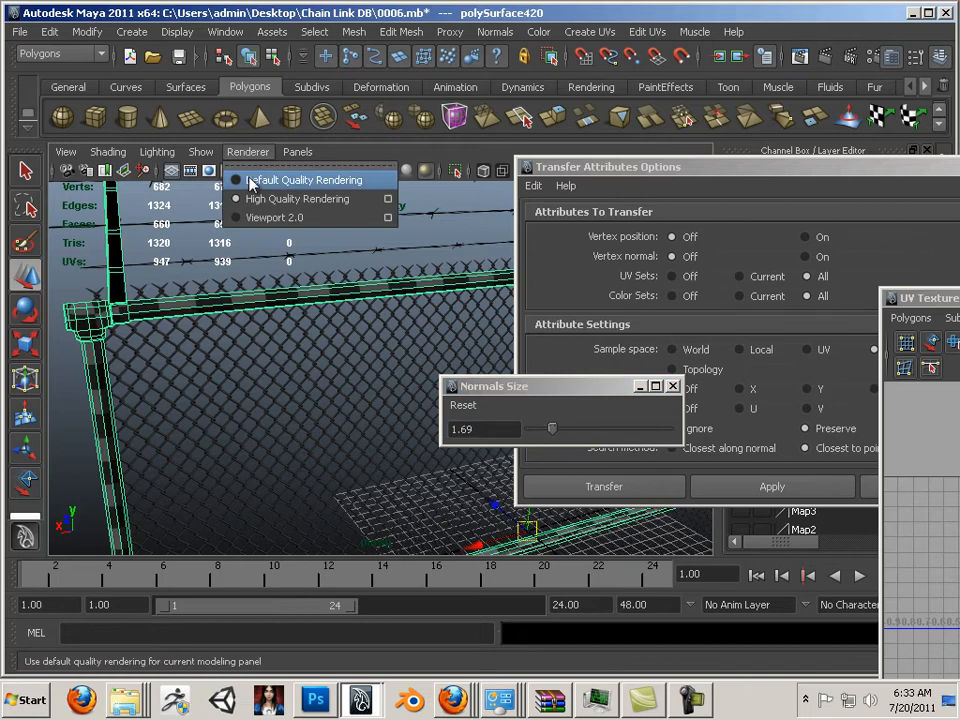
left_click(250, 181)
middle_click_drag(212, 297, 105, 312, "alt")
left_click_drag(206, 304, 236, 317, "alt")
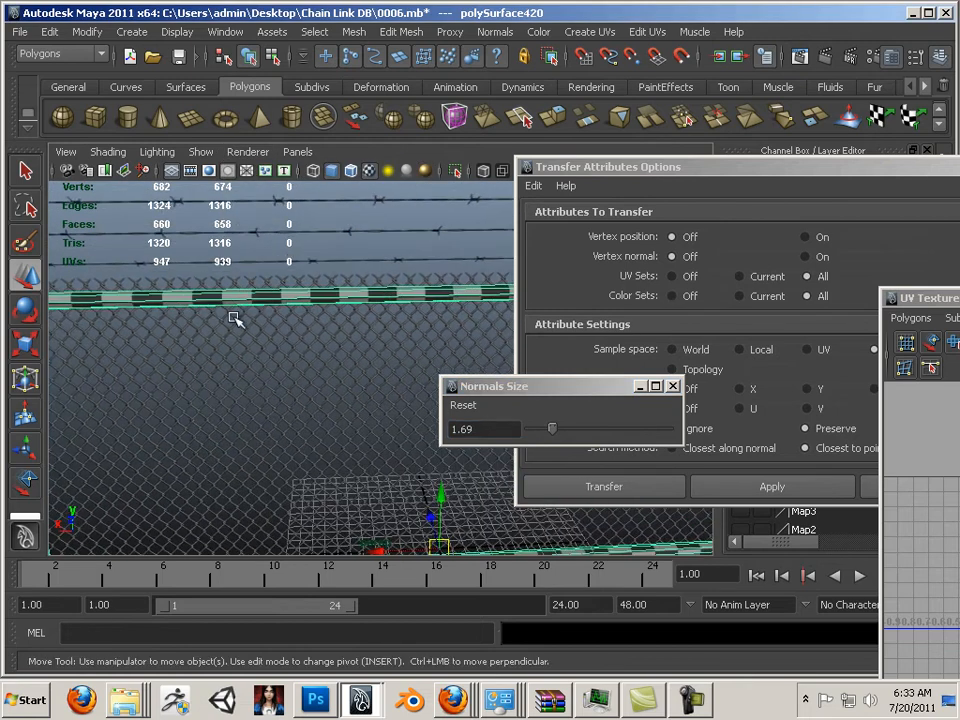
middle_click_drag(236, 317, 110, 257, "alt")
right_click_drag(168, 295, 30, 263, "alt")
Select all faces of the combined fence frame and toggle the Face Normals display
right_click(163, 308)
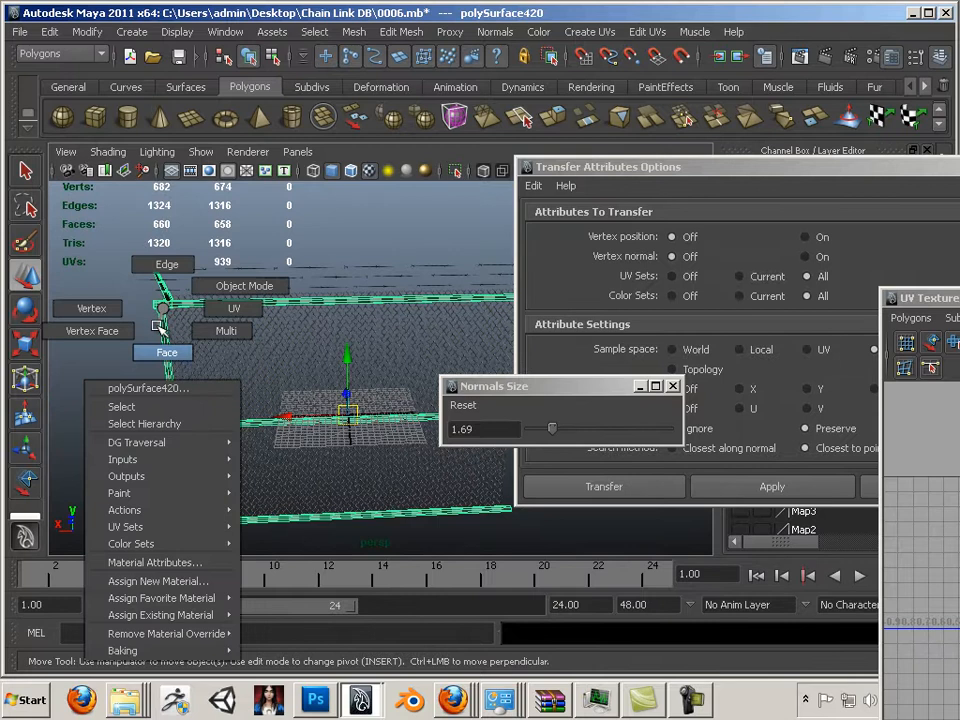
left_click(133, 268)
left_click_drag(476, 540, 475, 539)
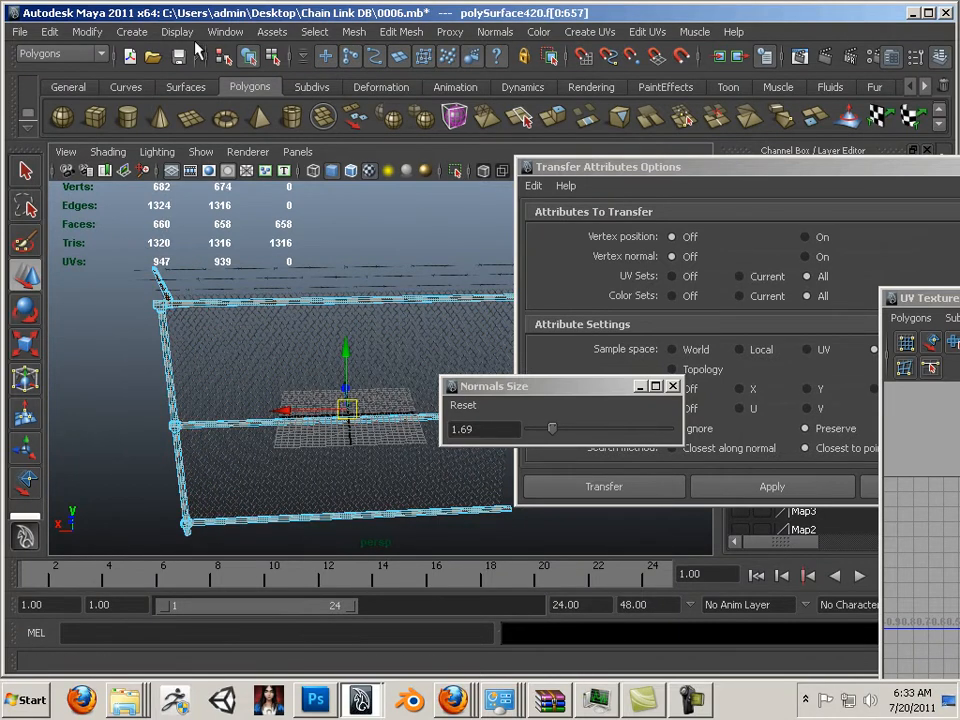
left_click(177, 32)
mouse_move(220, 215)
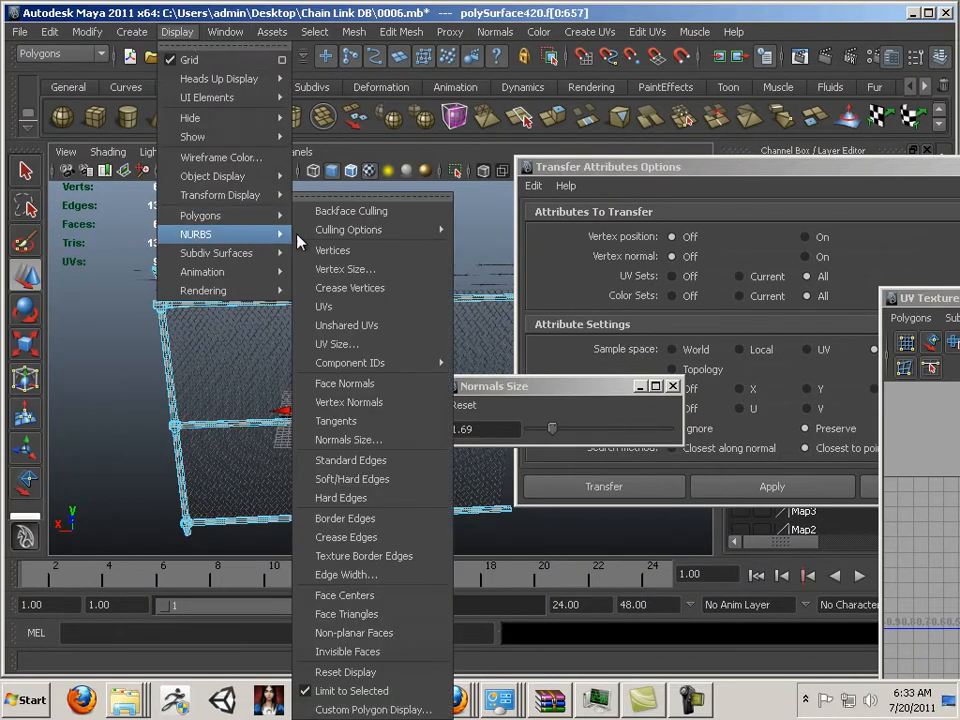
left_click(369, 384)
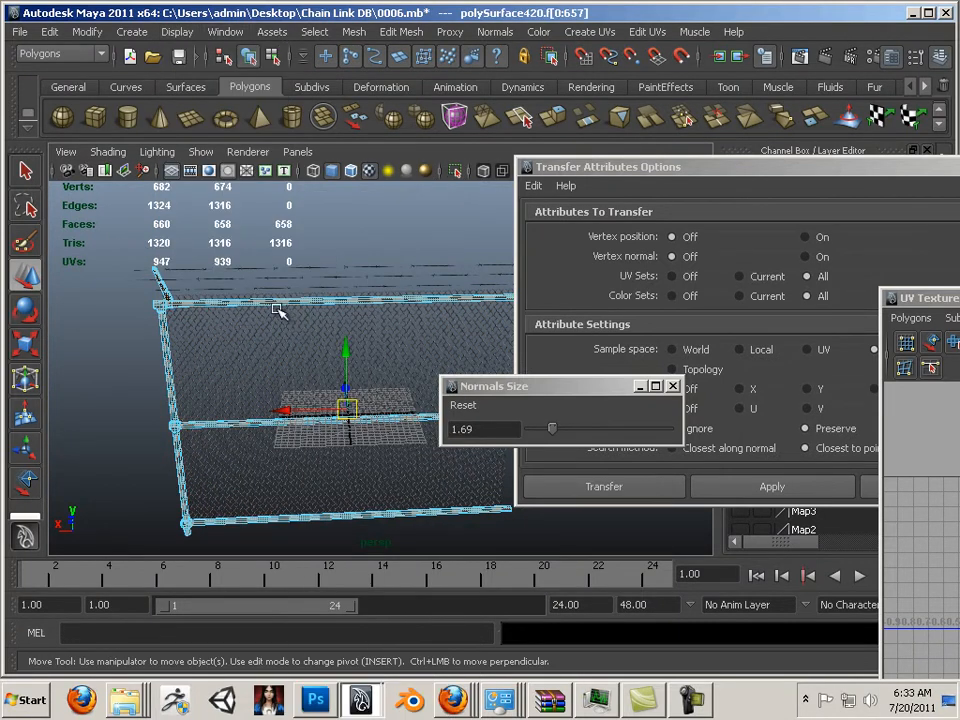
Reverse the normals of all selected fence frame faces
left_click_drag(278, 310, 368, 347, "alt")
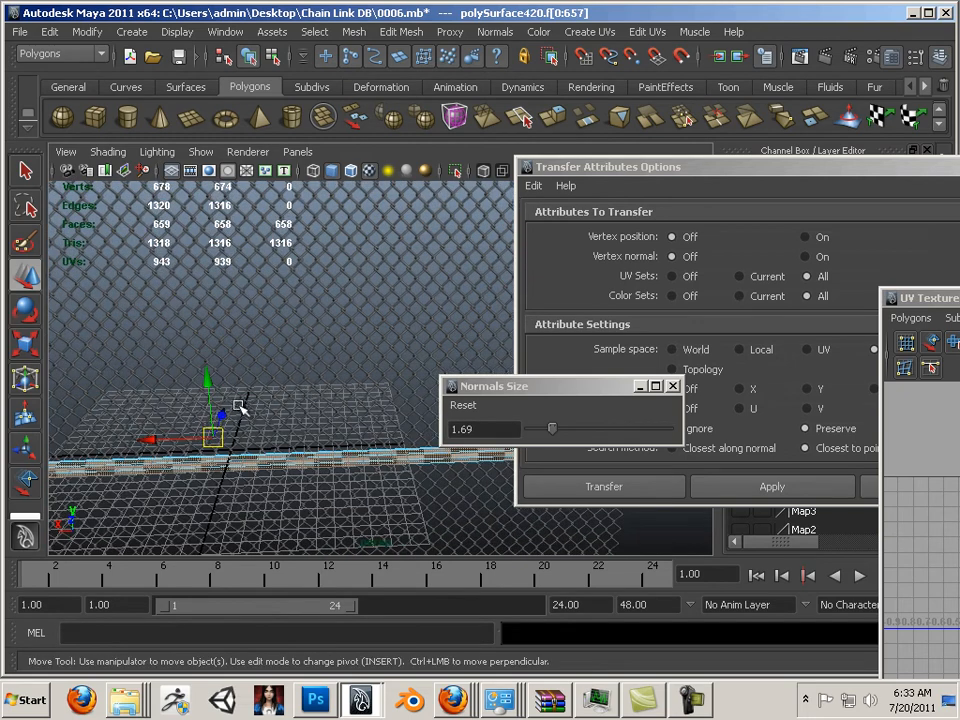
middle_click_drag(238, 407, 345, 364, "alt")
middle_click_drag(184, 358, 322, 328, "alt")
mouse_move(141, 324)
middle_mouse_down("alt")
mouse_move(283, 311)
mouse_move(266, 319)
middle_mouse_up("alt")
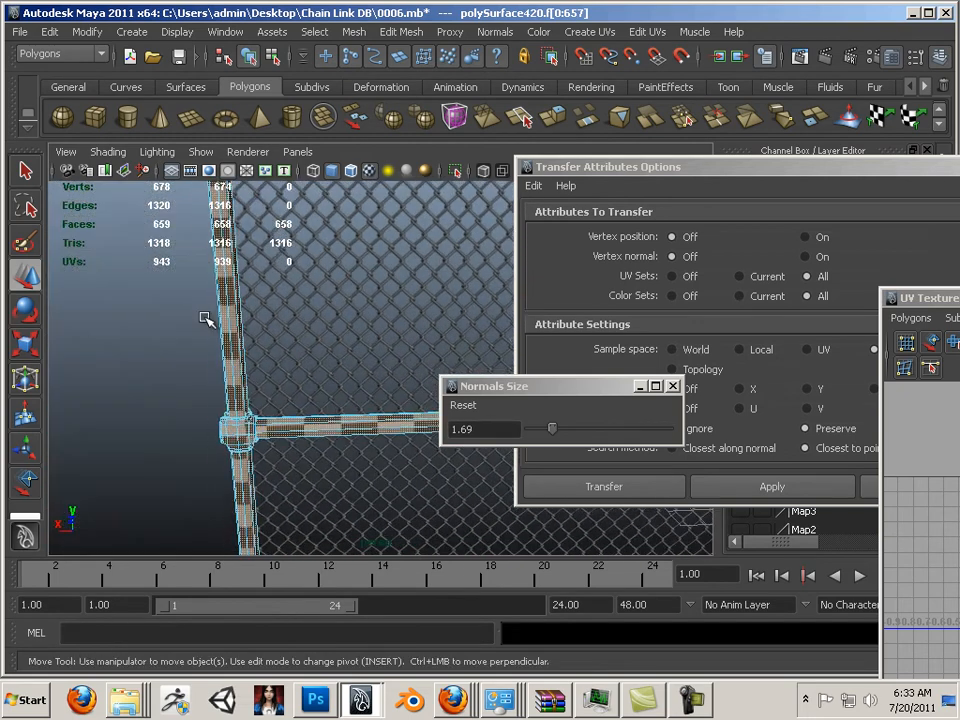
left_click_drag(205, 318, 232, 285, "alt")
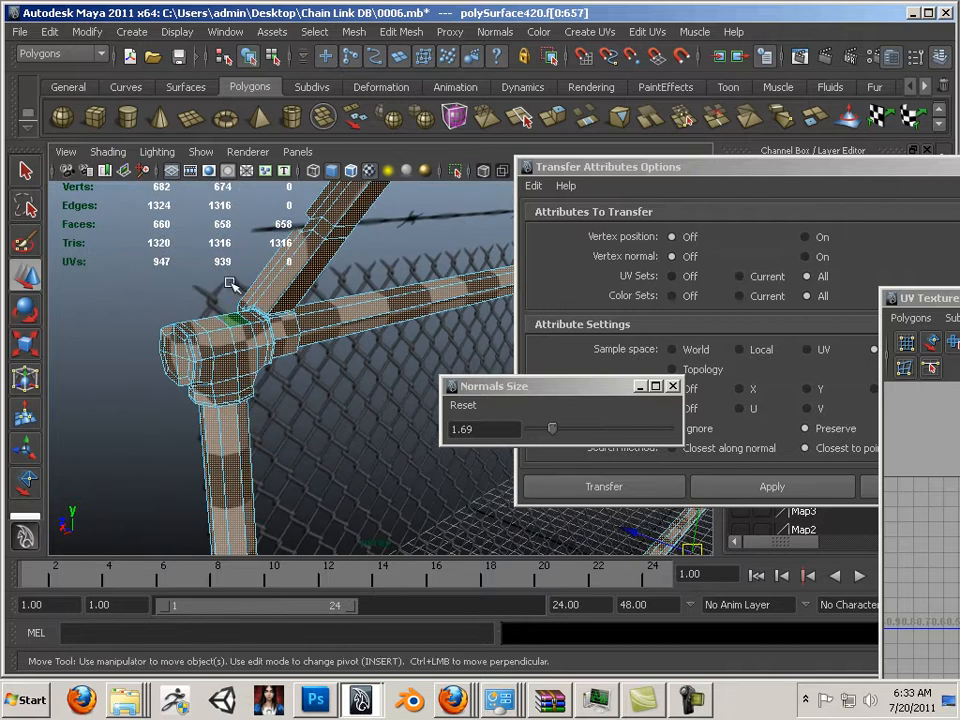
left_click(498, 32)
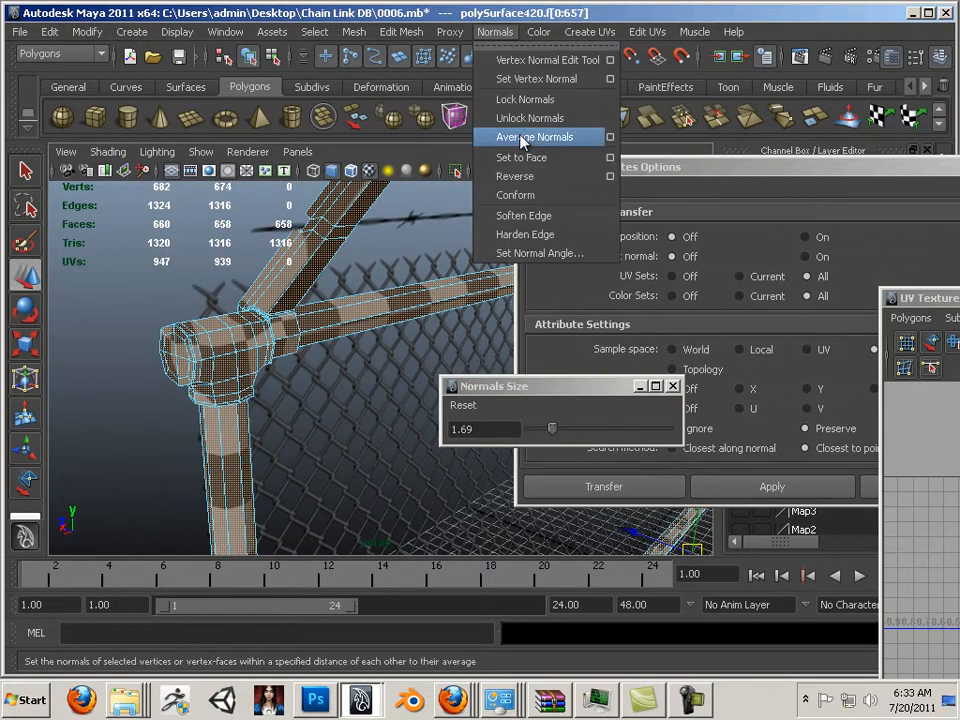
left_click(541, 180)
right_click_drag(322, 273, 218, 268, "alt")
left_click_drag(218, 268, 298, 262, "alt")
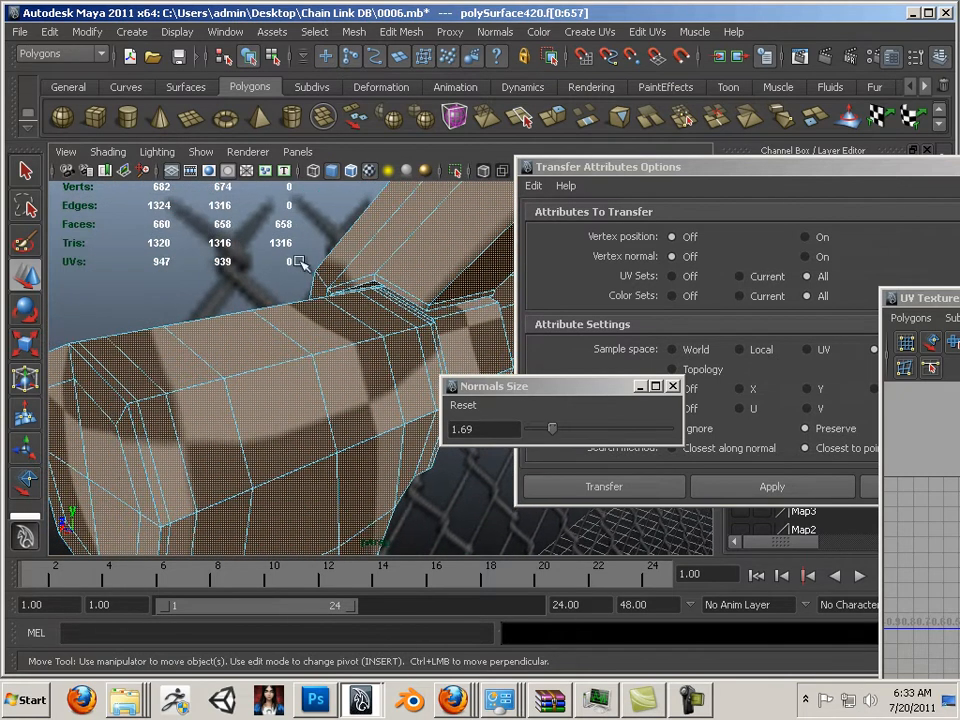
Display the fence frame's face normals in object mode with the normals size reduced to 0.09
left_click_drag(552, 429, 557, 431)
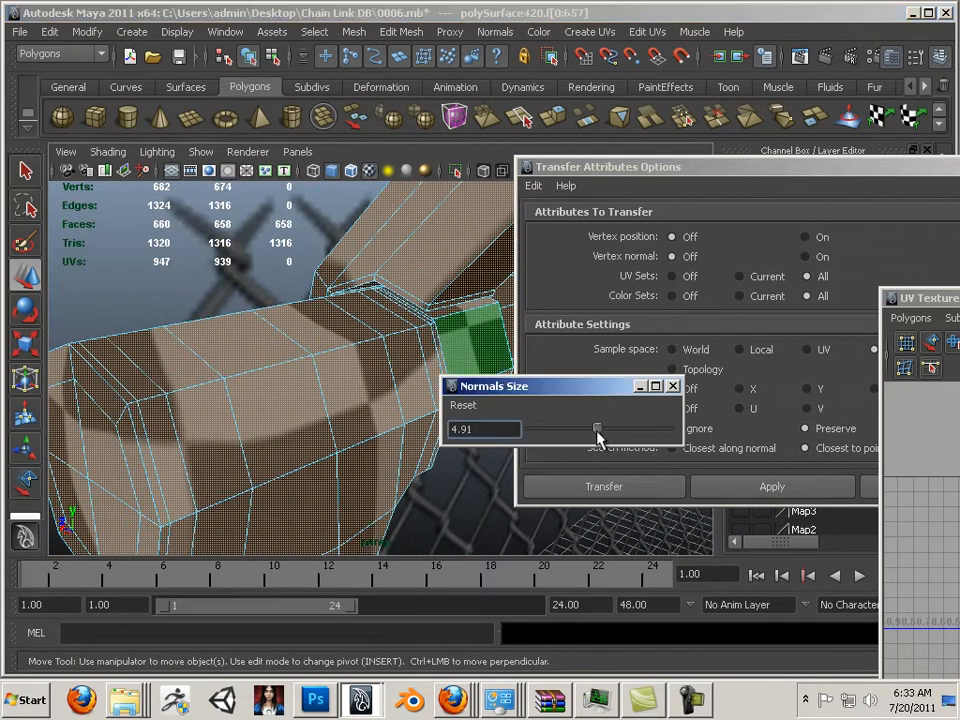
left_click_drag(627, 434, 632, 433)
right_click_drag(314, 360, 374, 332)
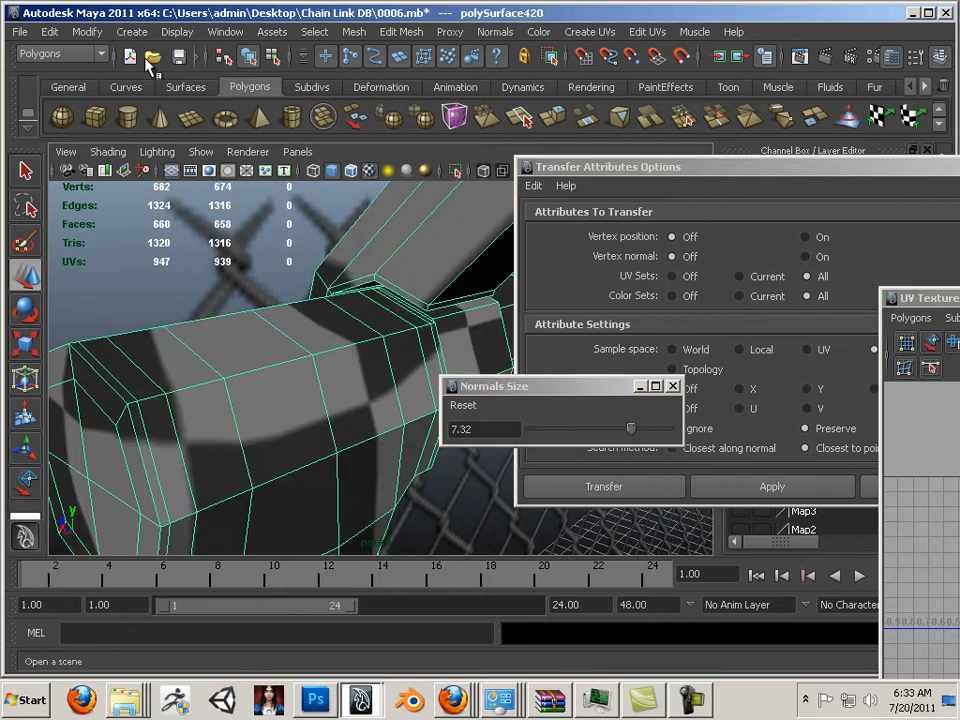
left_click(177, 31)
mouse_move(211, 220)
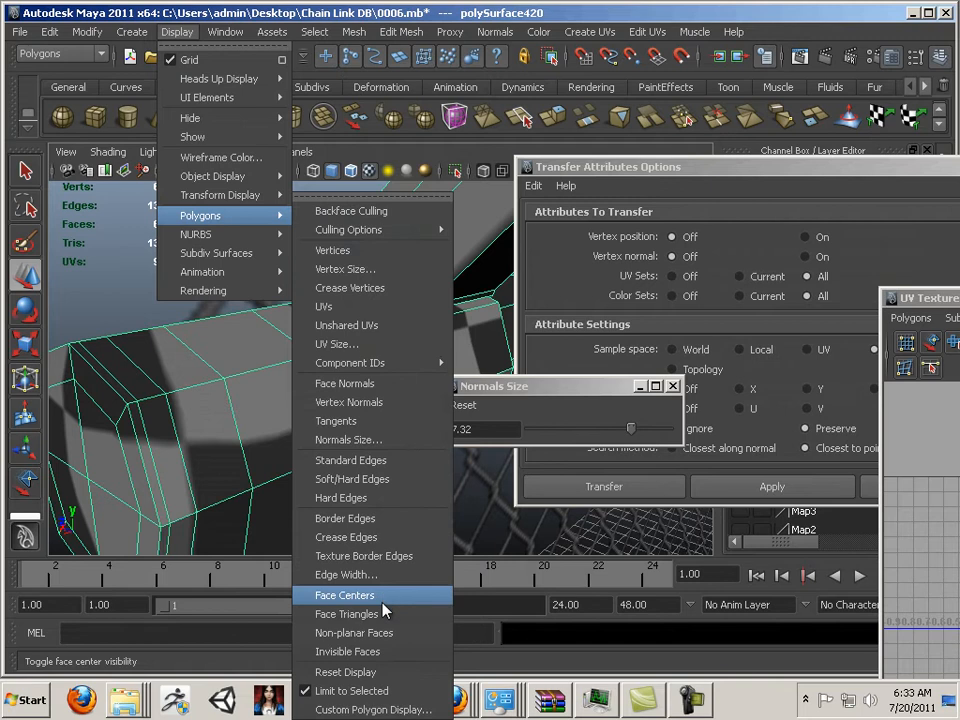
left_click(368, 394)
middle_click_drag(330, 380, 351, 352, "alt")
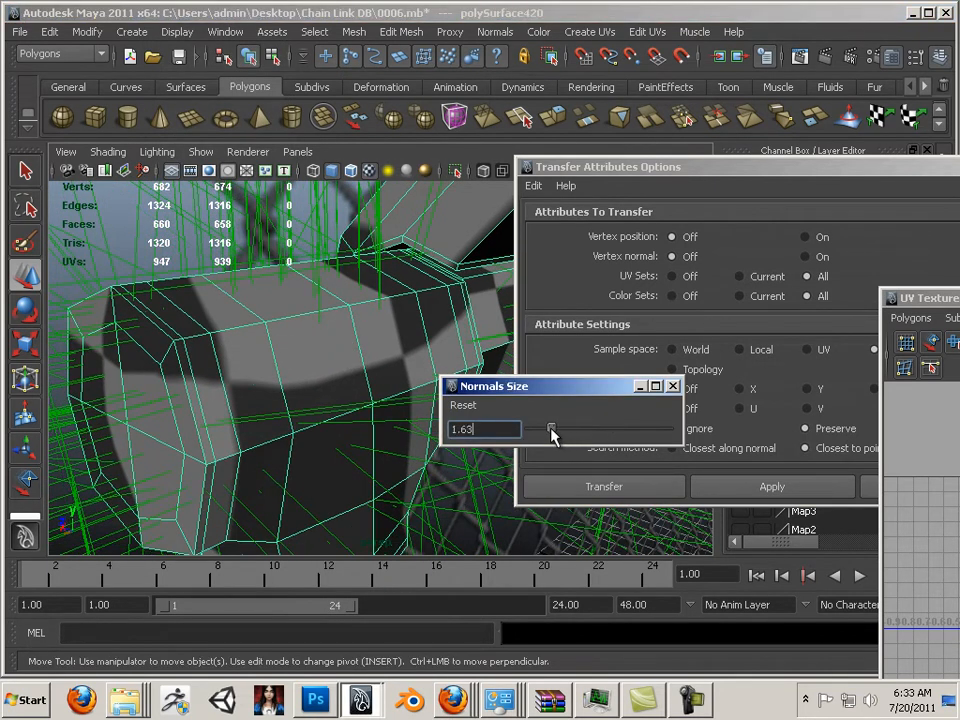
left_click_drag(538, 435, 531, 434)
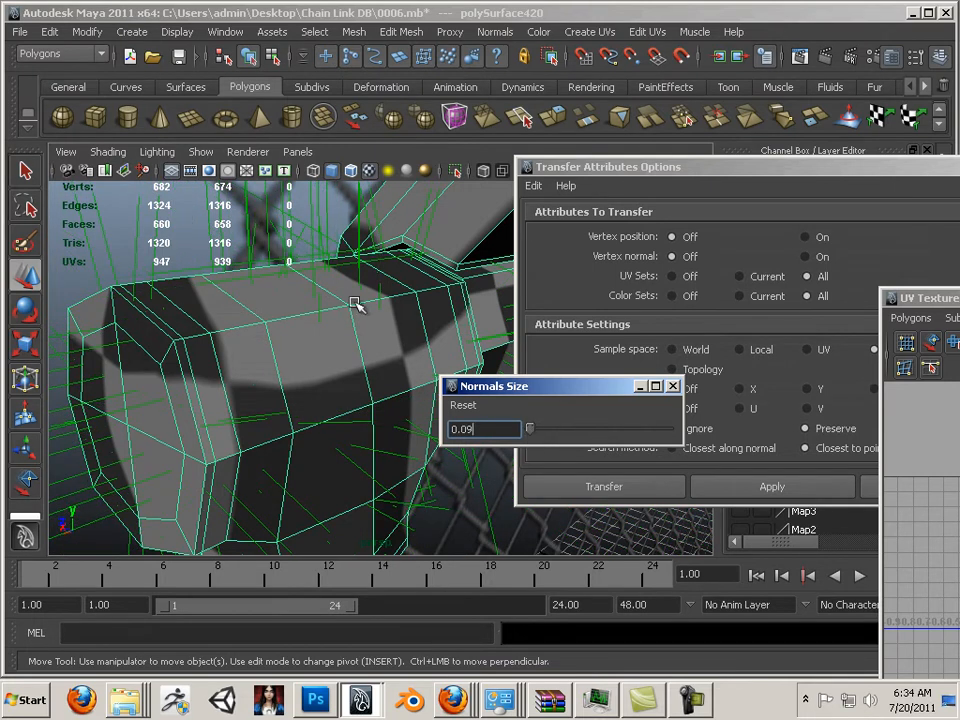
Reverse the normals of the whole combined fence frame object
middle_click_drag(355, 303, 210, 358, "alt")
right_click_drag(210, 358, 355, 214, "alt")
left_click_drag(362, 289, 155, 322, "alt")
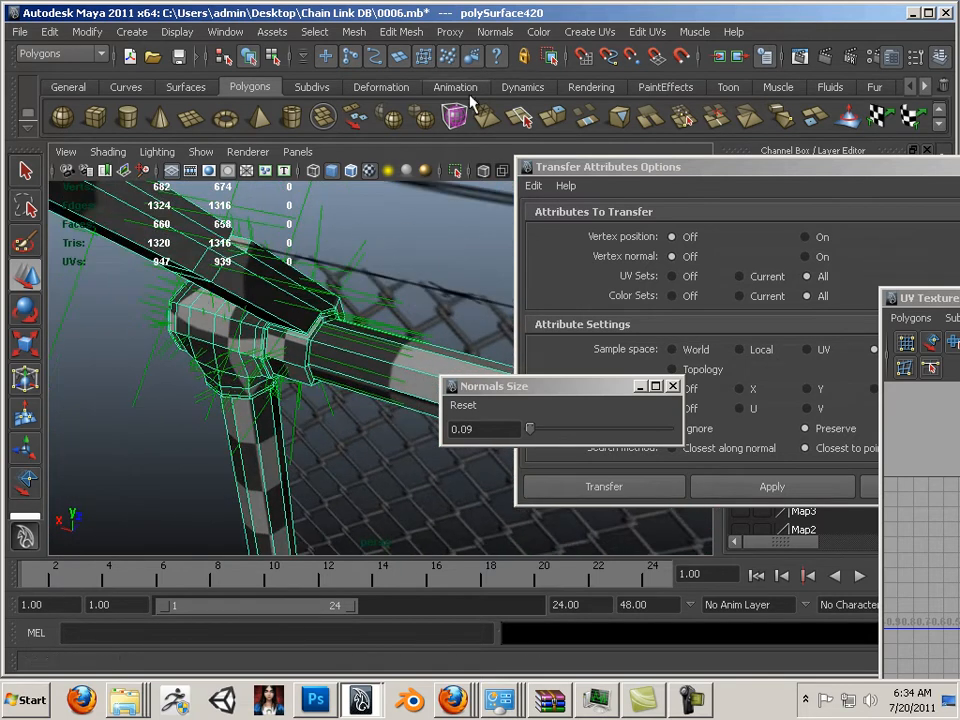
left_click(495, 32)
left_click(505, 176)
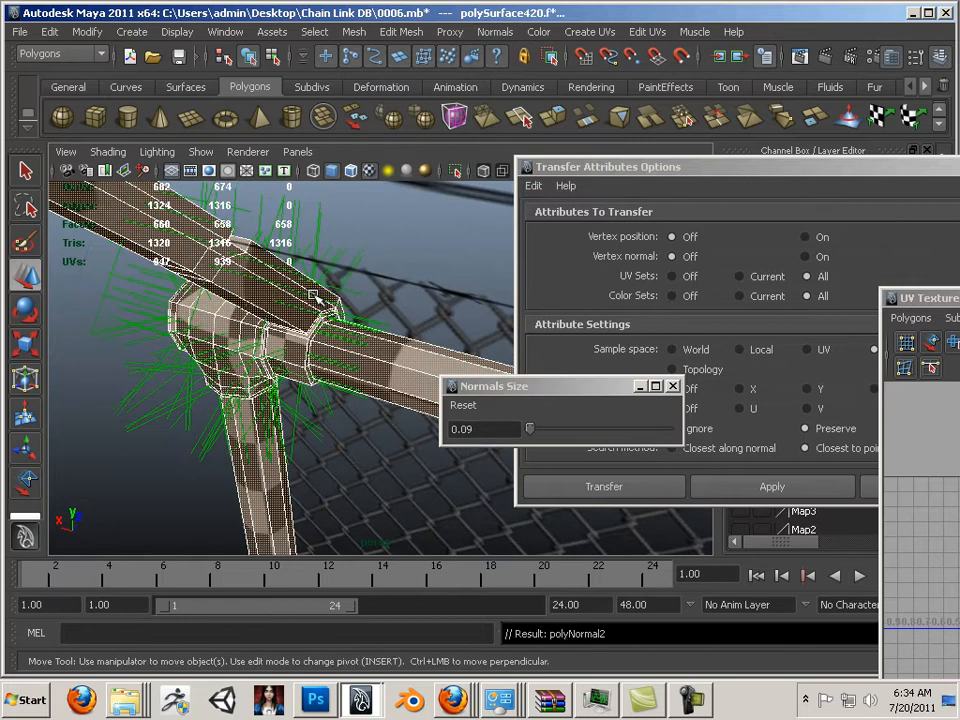
Examine the direction of the face normals along the fence rail and at the post connector
middle_click_drag(313, 297, 194, 275, "alt")
left_click(288, 318)
left_click_drag(288, 318, 403, 428, "alt")
left_click(274, 422)
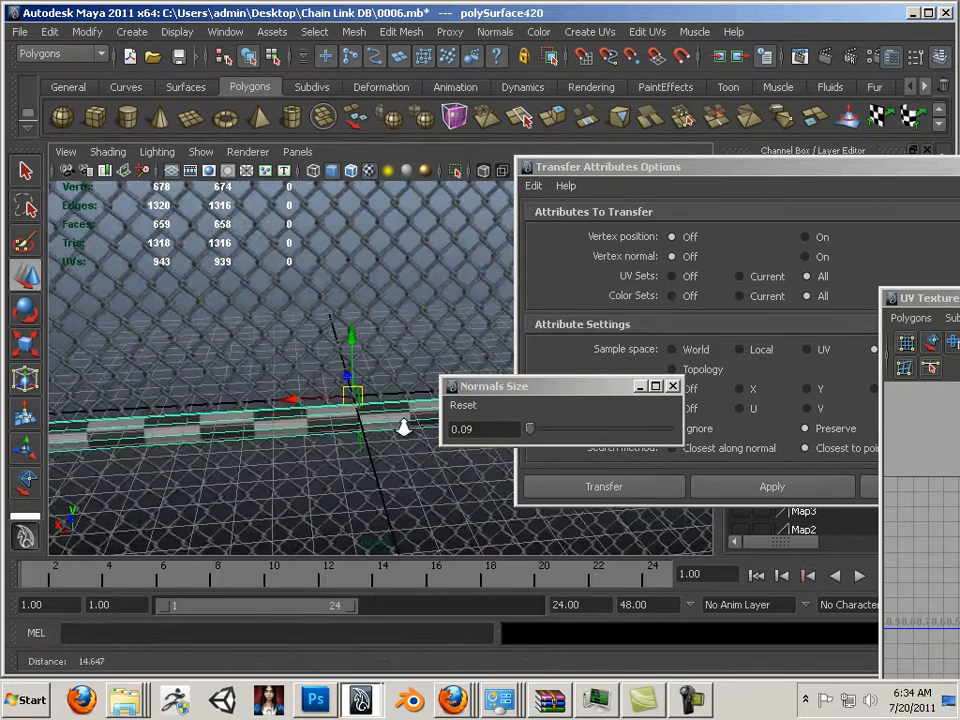
right_click_drag(403, 428, 424, 487, "alt")
right_click_drag(340, 449, 143, 361, "alt")
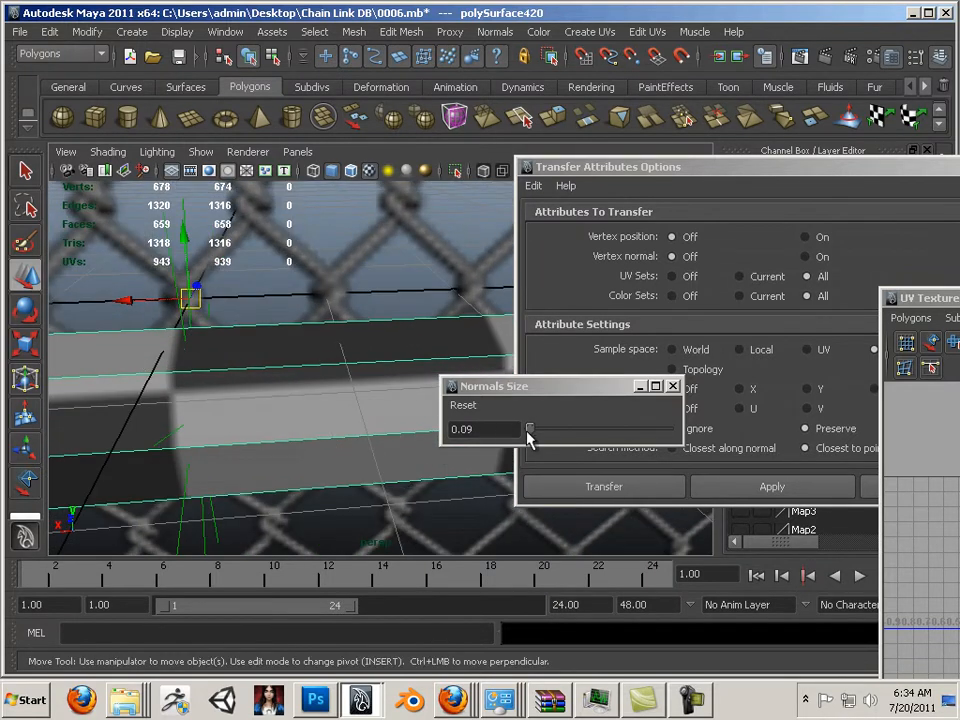
right_click_drag(398, 409, 317, 386, "alt")
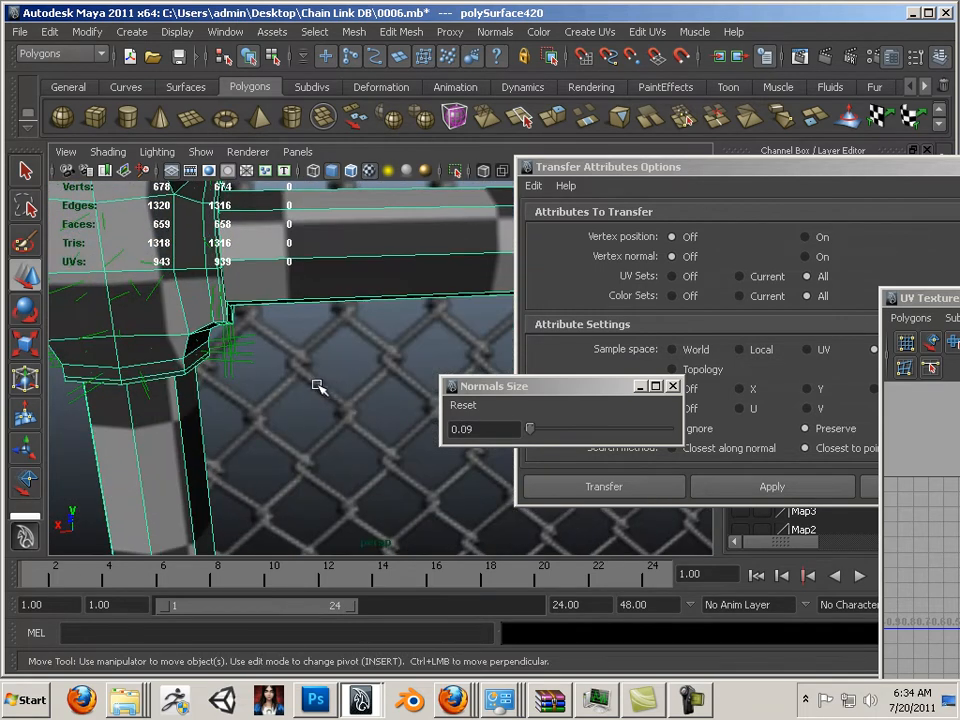
Select the faces of the rounded connector joining the post and rail, and reverse their normals
right_click_drag(255, 395, 258, 496, "alt")
left_click(259, 398)
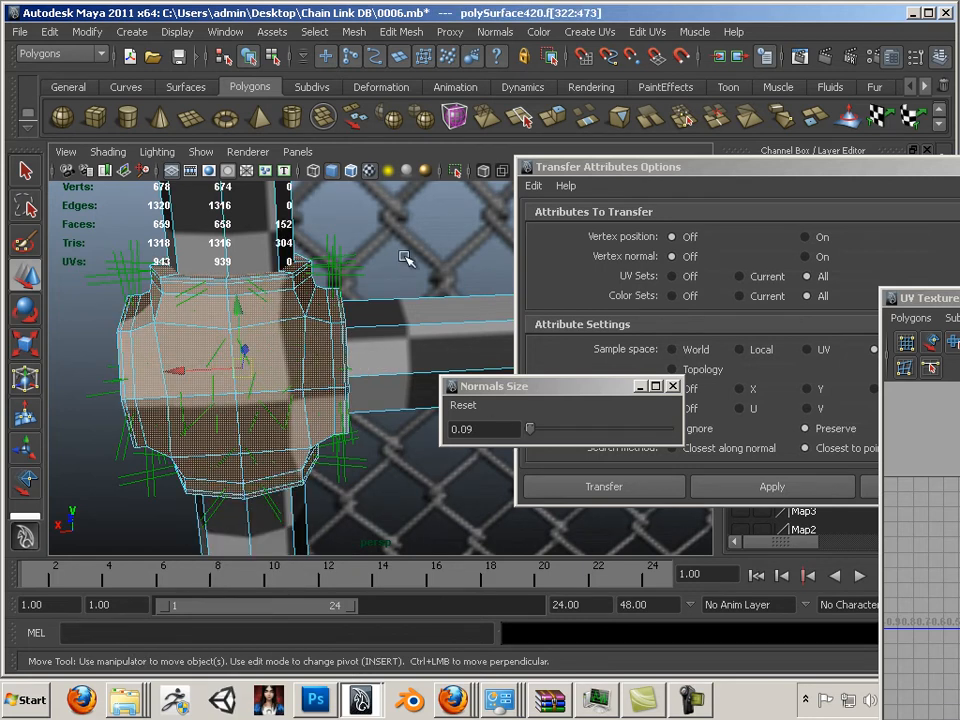
left_click(495, 32)
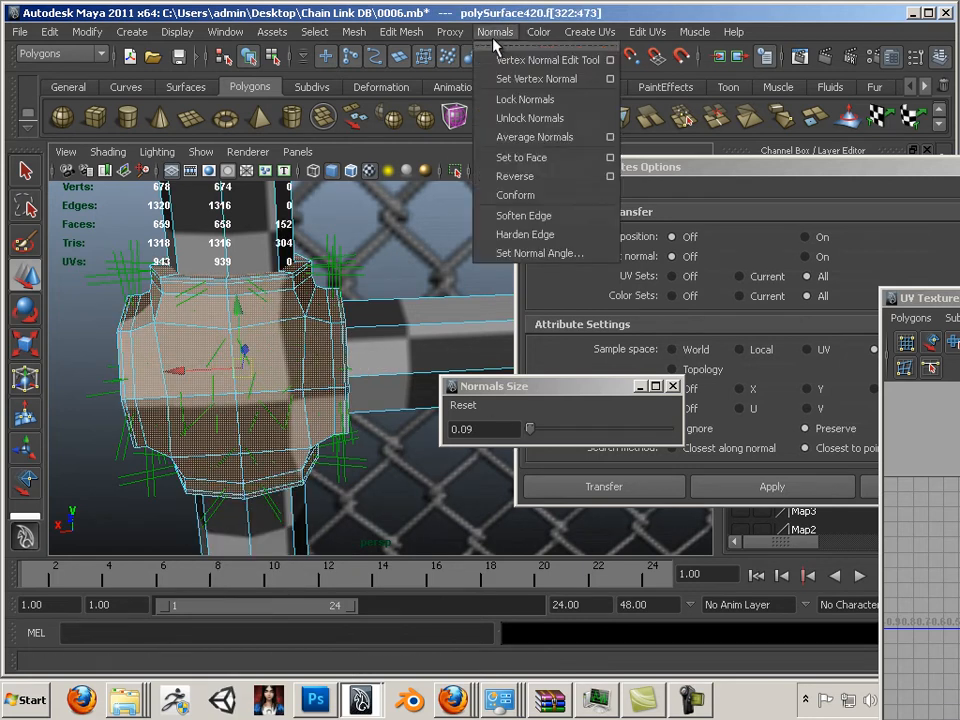
left_click(520, 177)
left_click_drag(280, 290, 368, 388, "alt")
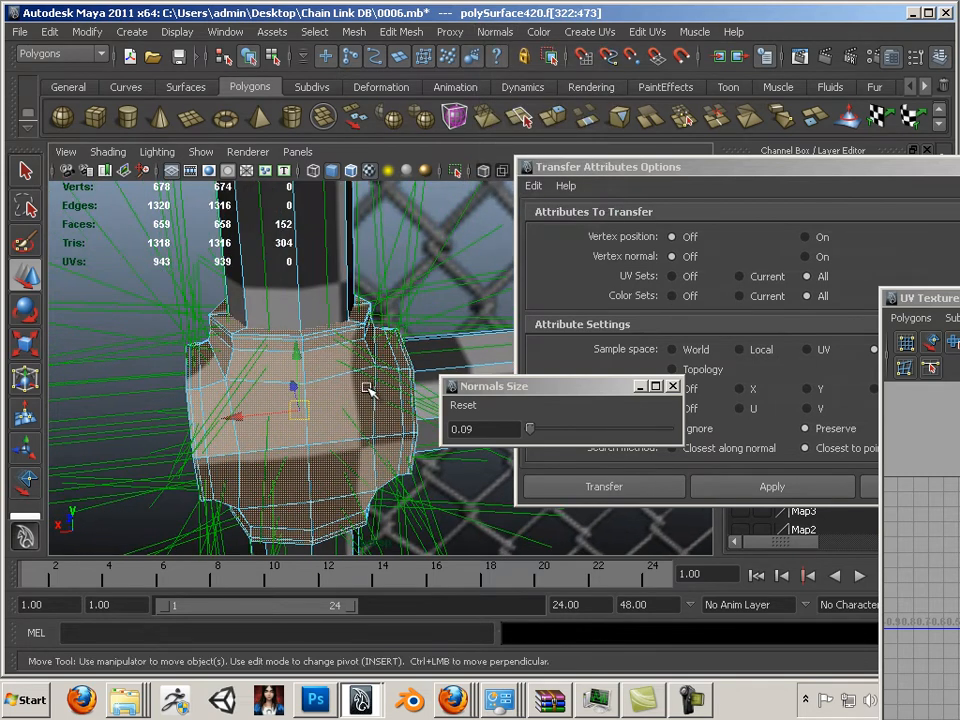
Select the entire connector shell at the foot of the post, where the bottom rail joins, and reverse its normals
scroll(390, 432, "down", 6)
middle_click_drag(339, 463, 264, 146, "alt")
scroll(398, 414, "up", 2)
middle_click_drag(398, 414, 358, 246, "alt")
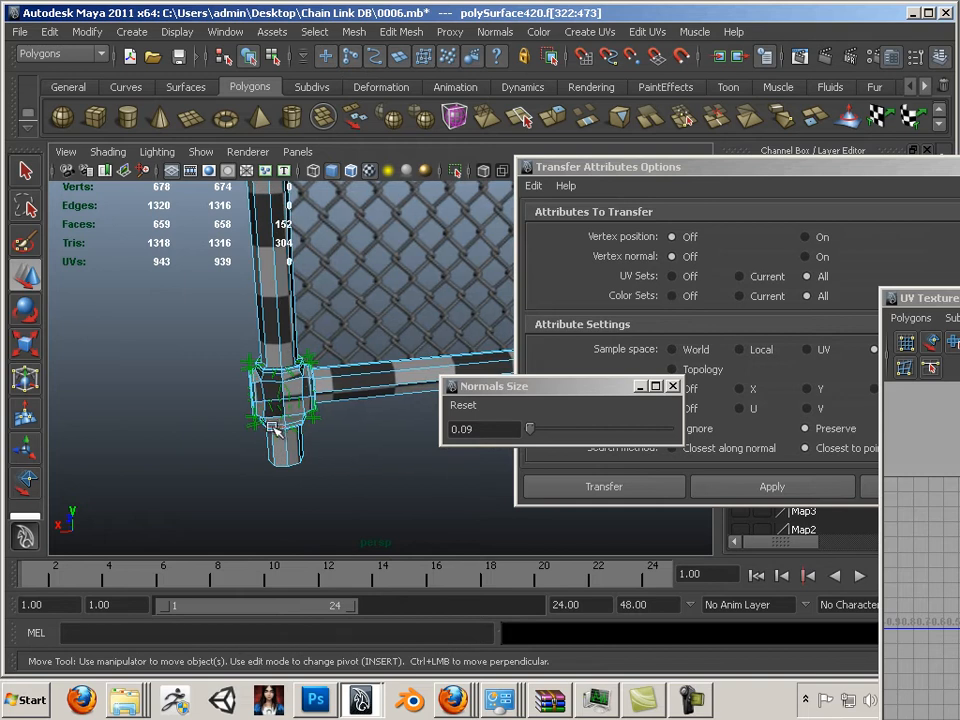
right_click(299, 403, "ctrl")
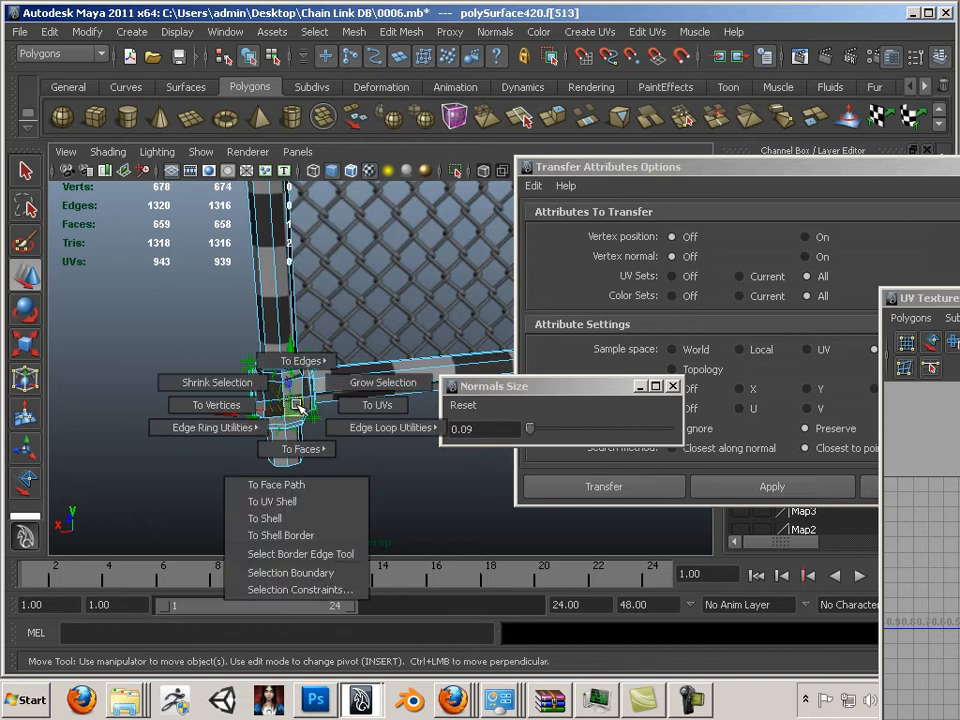
left_click(297, 502)
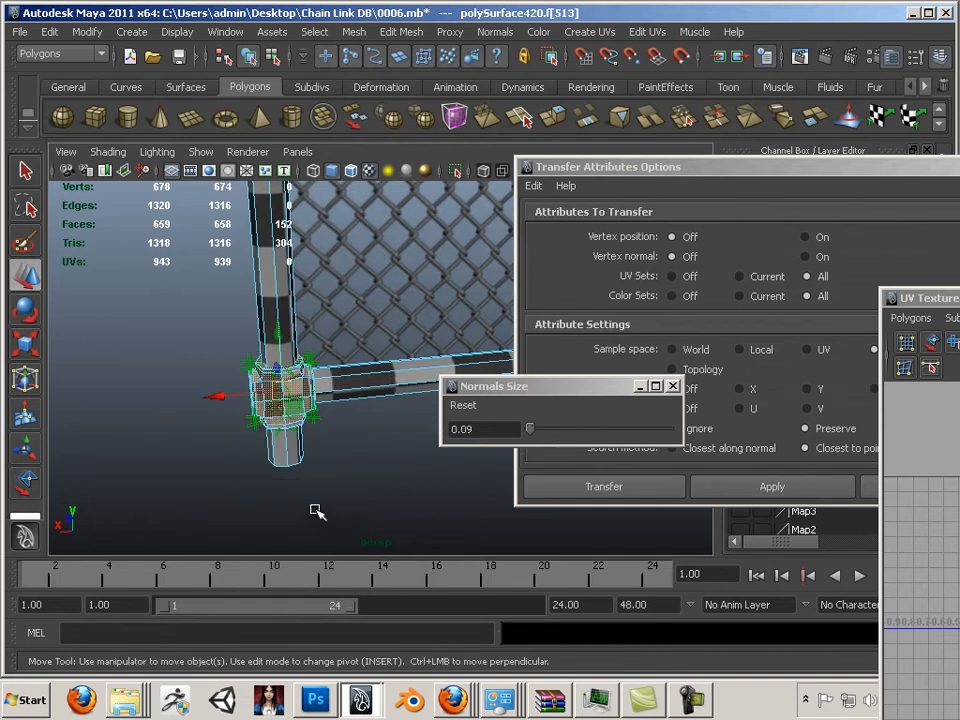
left_click(494, 32)
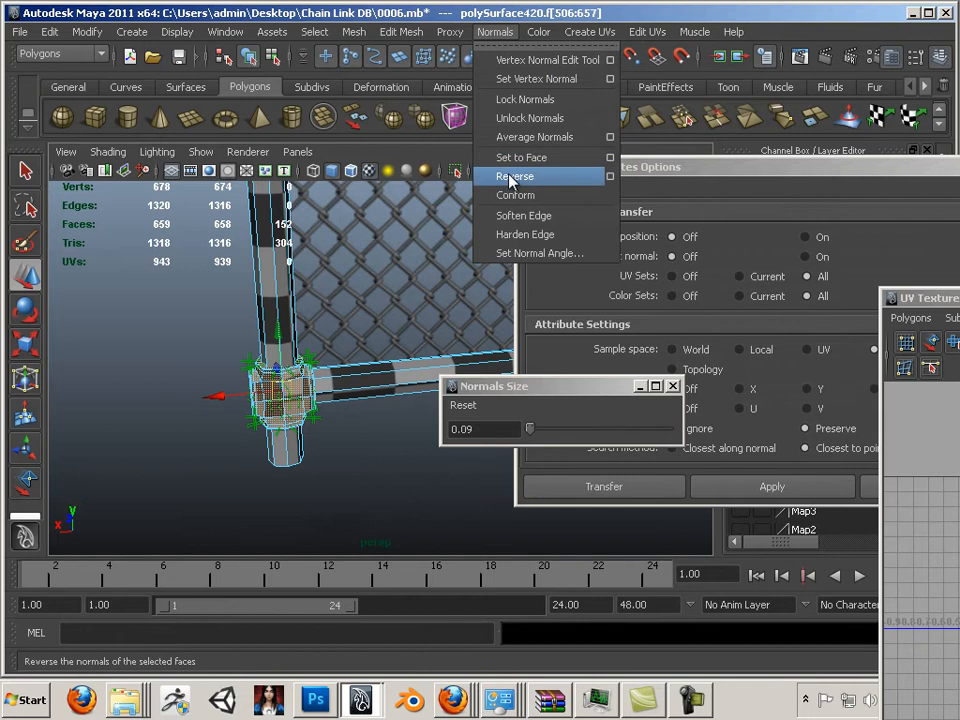
left_click(512, 231)
Select the faces of the bottom rail and reverse their normals
middle_click_drag(302, 244, 50, 347, "alt")
scroll(287, 309, "down", 3)
middle_click_drag(287, 309, 124, 345, "alt")
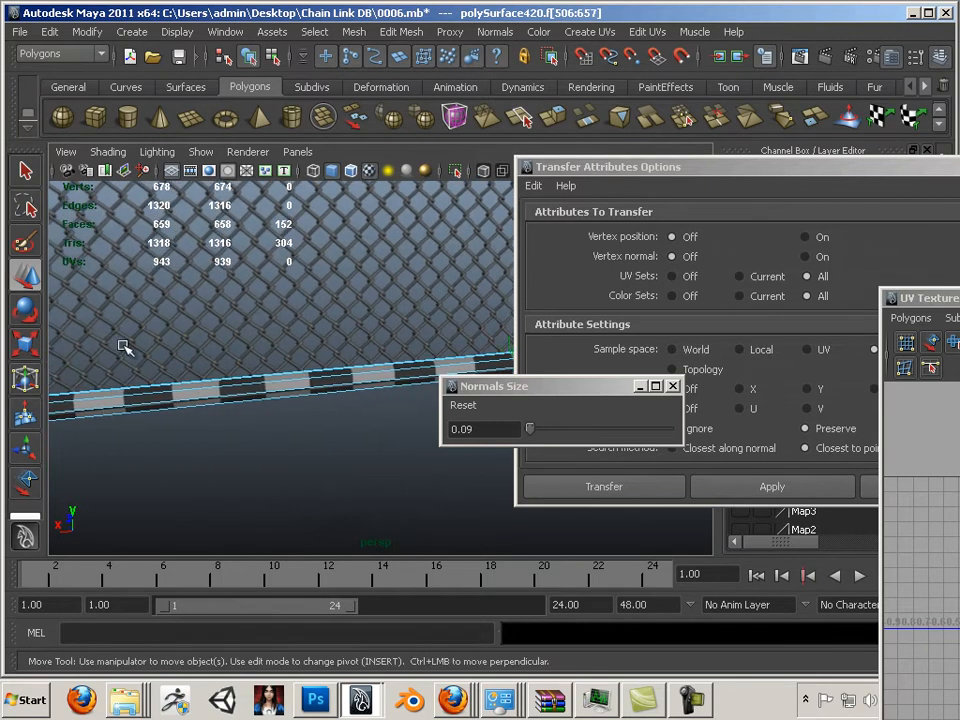
scroll(248, 345, "down", 2)
middle_click_drag(248, 345, 342, 298, "alt")
left_click_drag(342, 298, 409, 372)
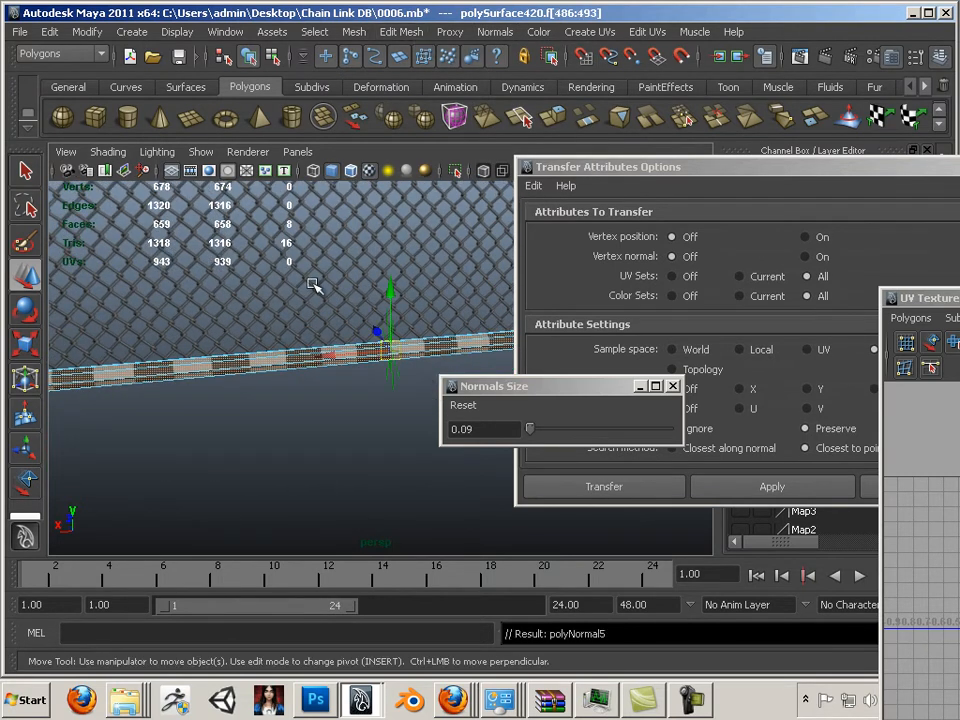
left_click_drag(293, 272, 343, 324, "alt")
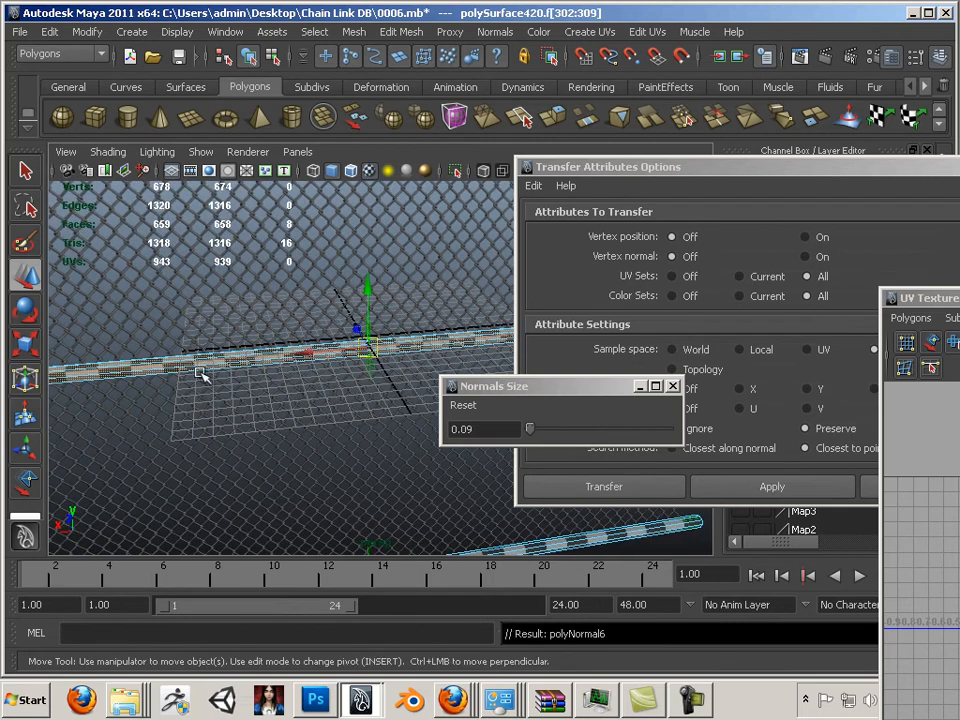
Select the full shell of the middle rail, reverse its normals, and reverse them back again
left_click_drag(200, 374, 237, 262, "alt")
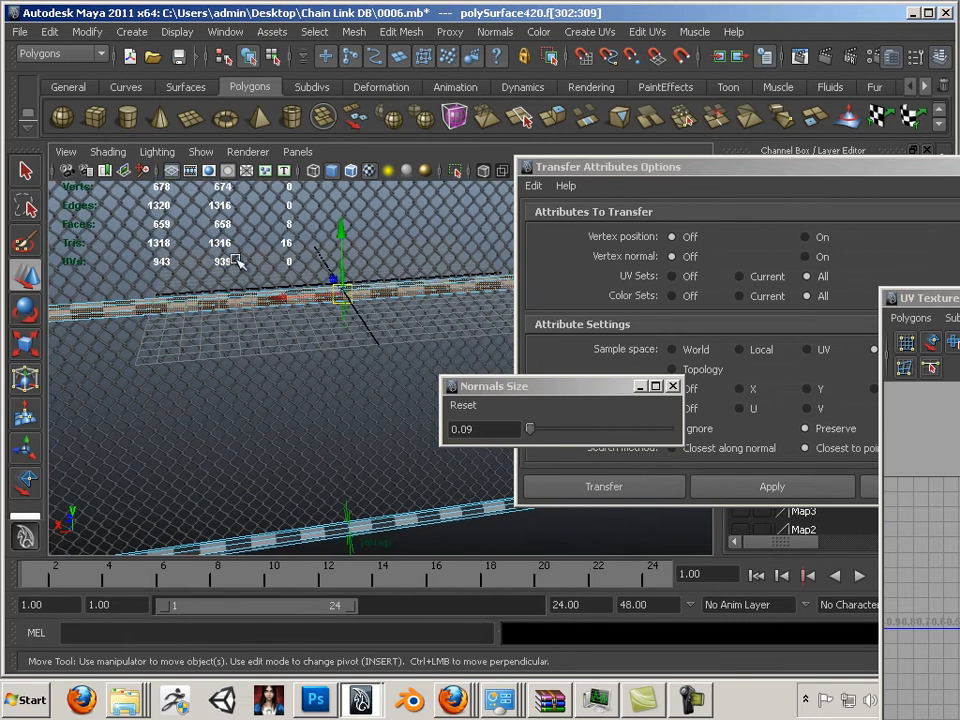
right_click(335, 303, "ctrl")
left_click(290, 399)
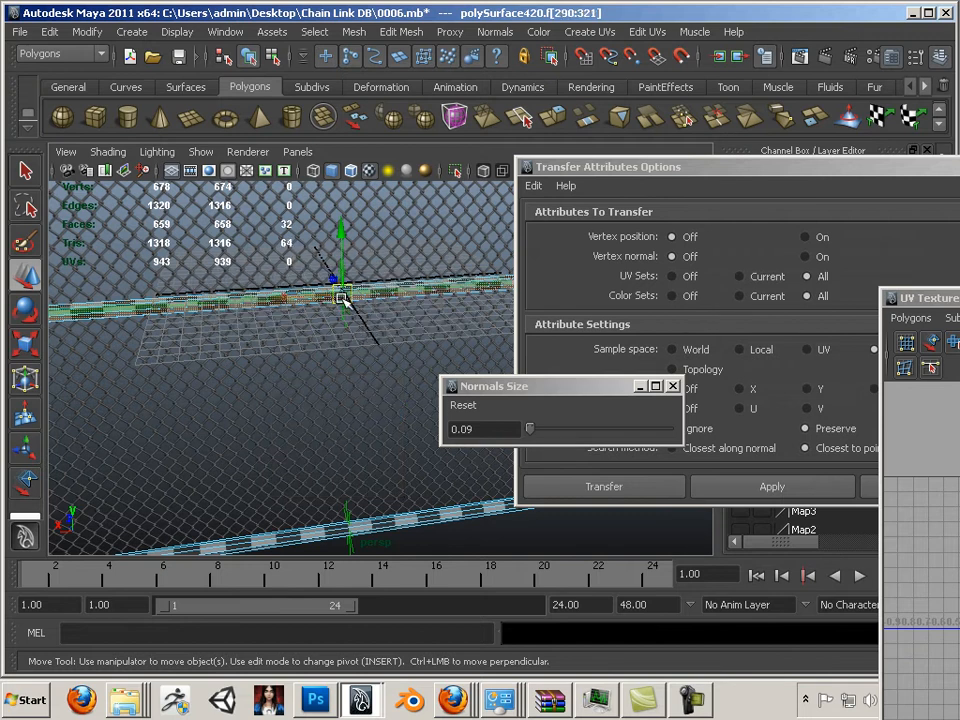
left_click(411, 539)
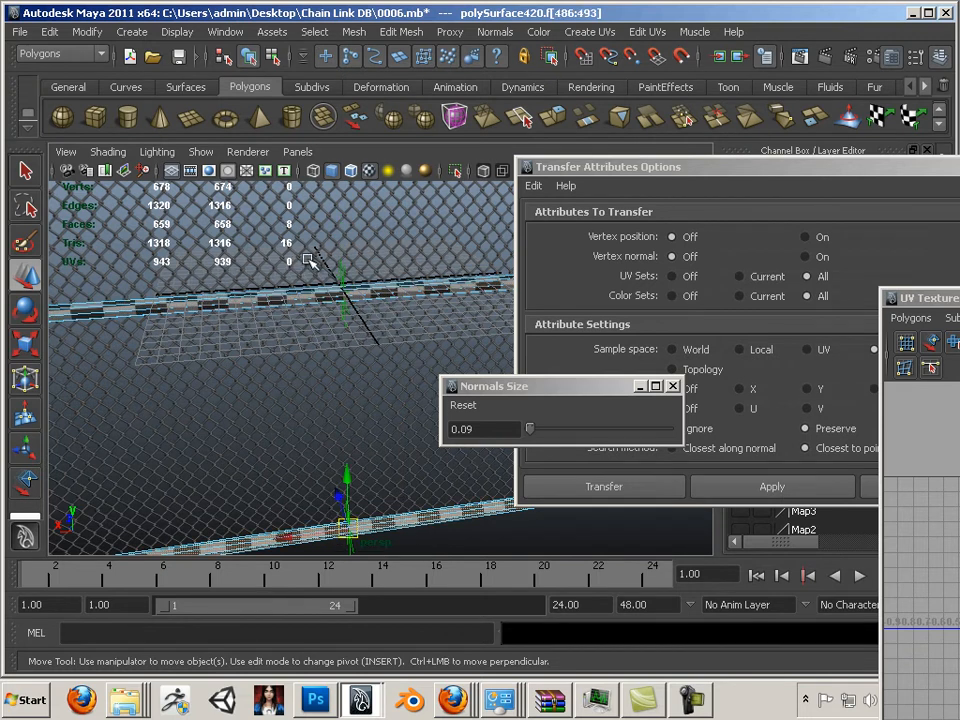
left_click(350, 298)
right_click(349, 296, "ctrl")
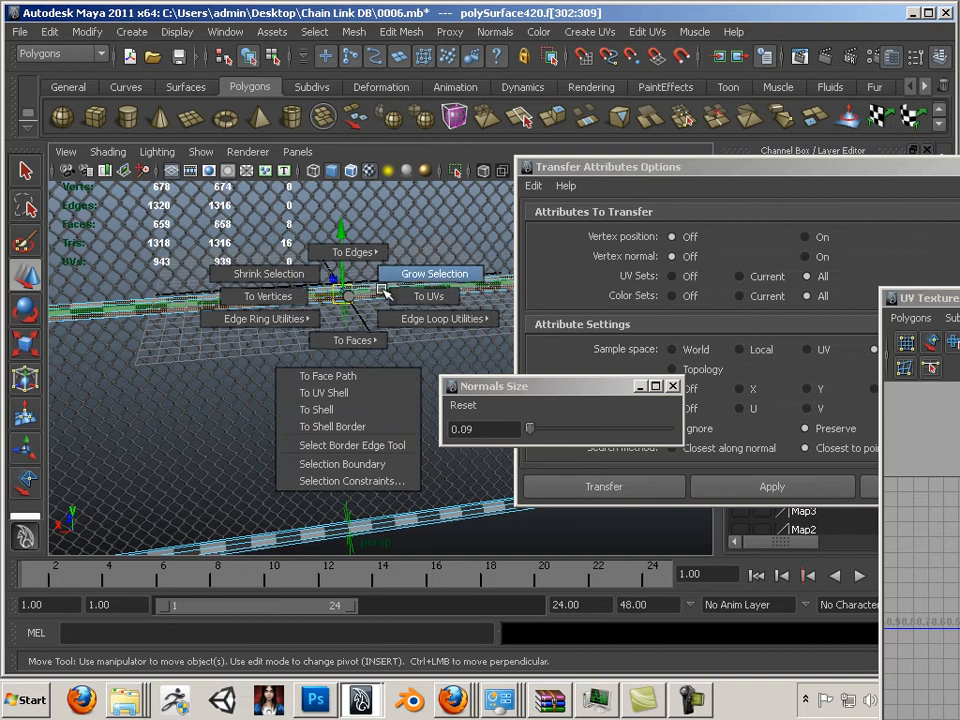
left_click(316, 409)
left_click_drag(156, 349, 207, 322, "alt")
middle_click_drag(207, 322, 300, 285, "alt")
right_click_drag(300, 285, 286, 290, "alt")
left_click_drag(290, 290, 261, 298, "alt")
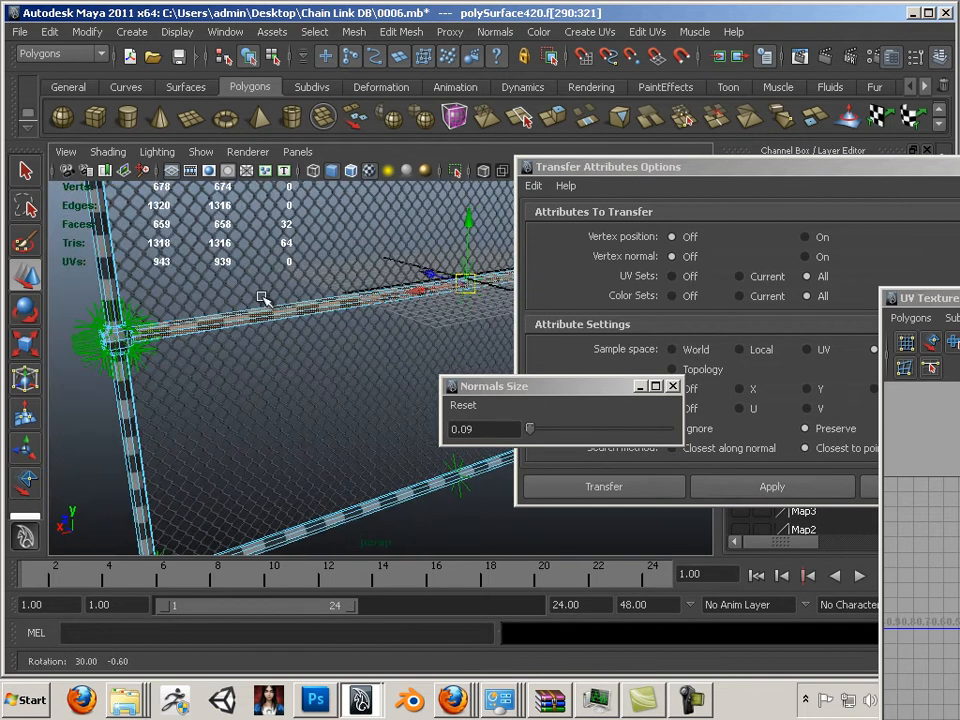
middle_click_drag(270, 297, 121, 387, "alt")
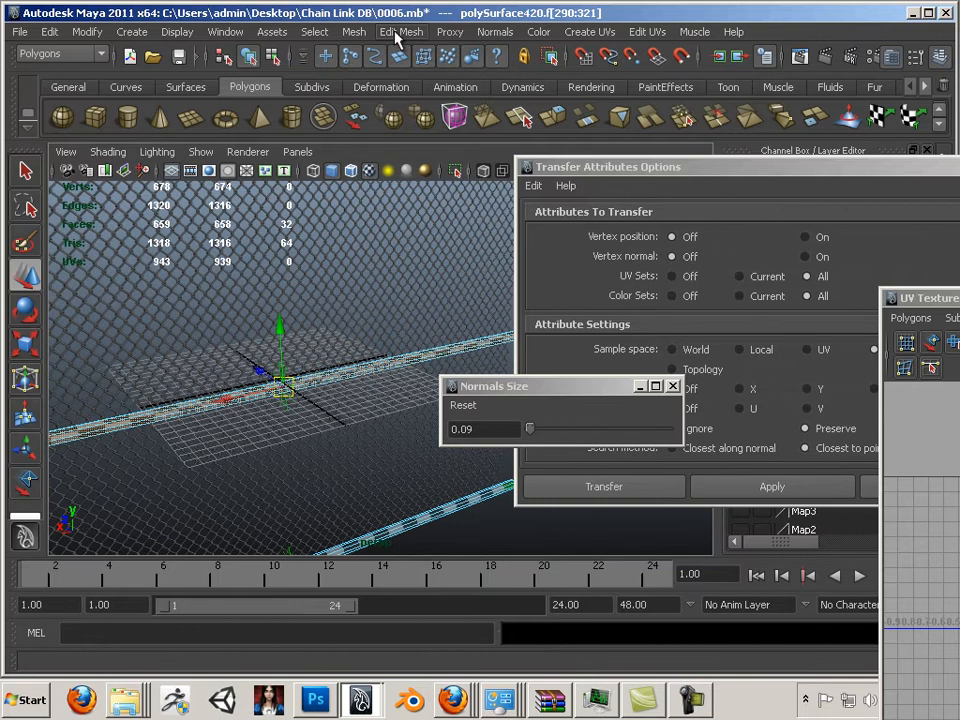
left_click(481, 40)
left_click(495, 176)
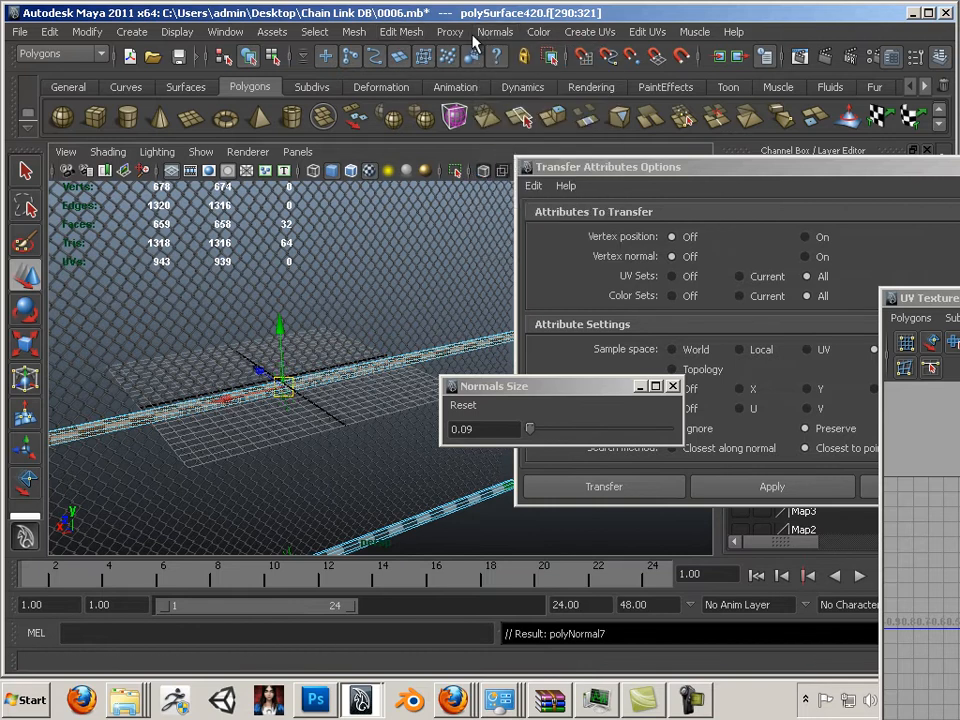
left_click(485, 37)
left_click(508, 176)
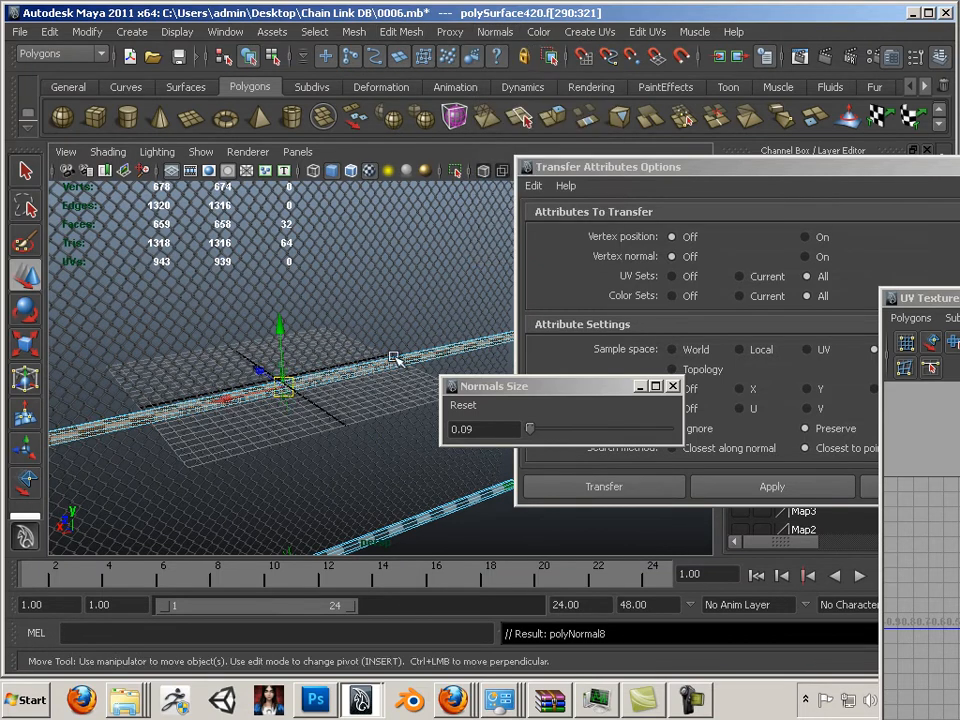
Select the full shell of the top rail beneath the barbed wire and reverse its normals
middle_click_drag(396, 358, 408, 250, "alt")
right_click_drag(398, 268, 452, 392, "alt")
middle_click_drag(298, 255, 300, 520, "alt")
right_click_drag(236, 340, 294, 360, "alt")
middle_click_drag(294, 360, 298, 458, "alt")
left_click_drag(260, 369, 308, 457)
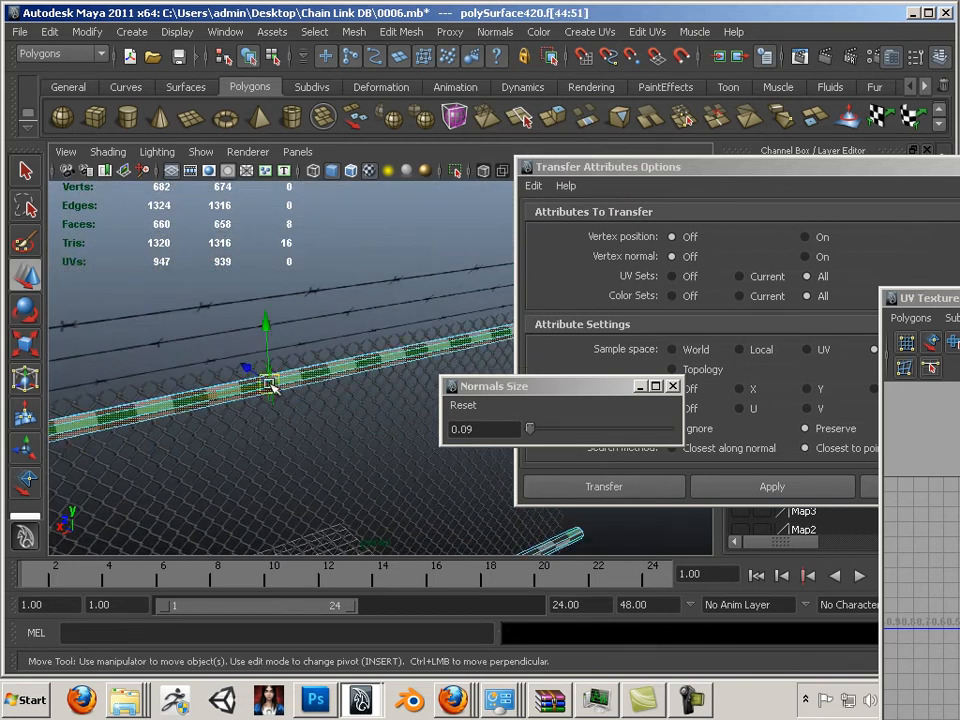
right_click_drag(272, 388, 253, 497, "ctrl")
left_click(418, 33)
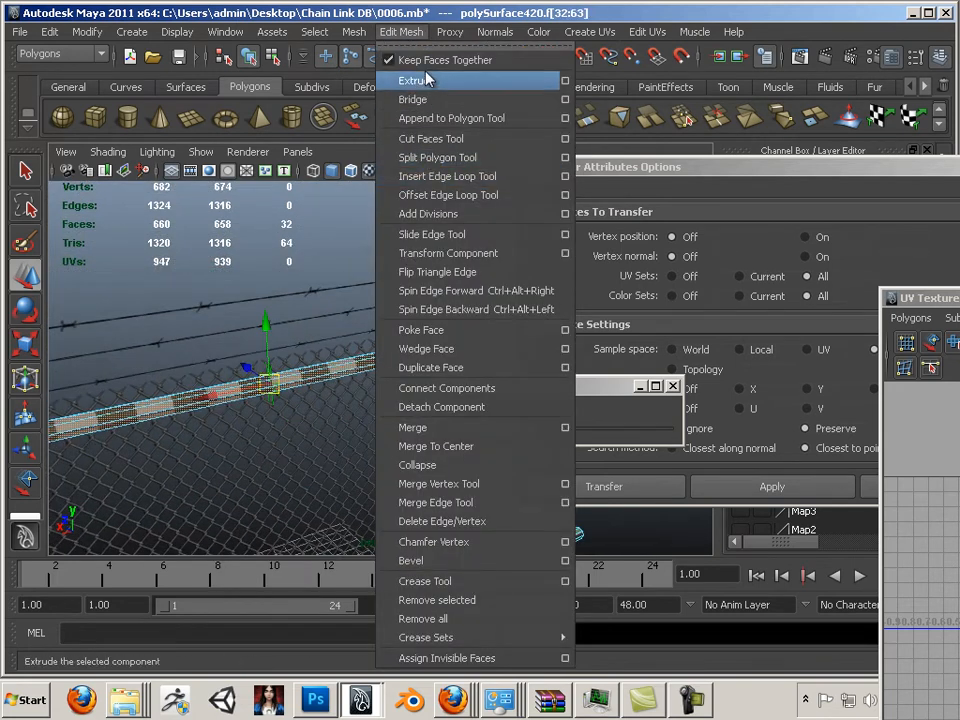
mouse_move(487, 35)
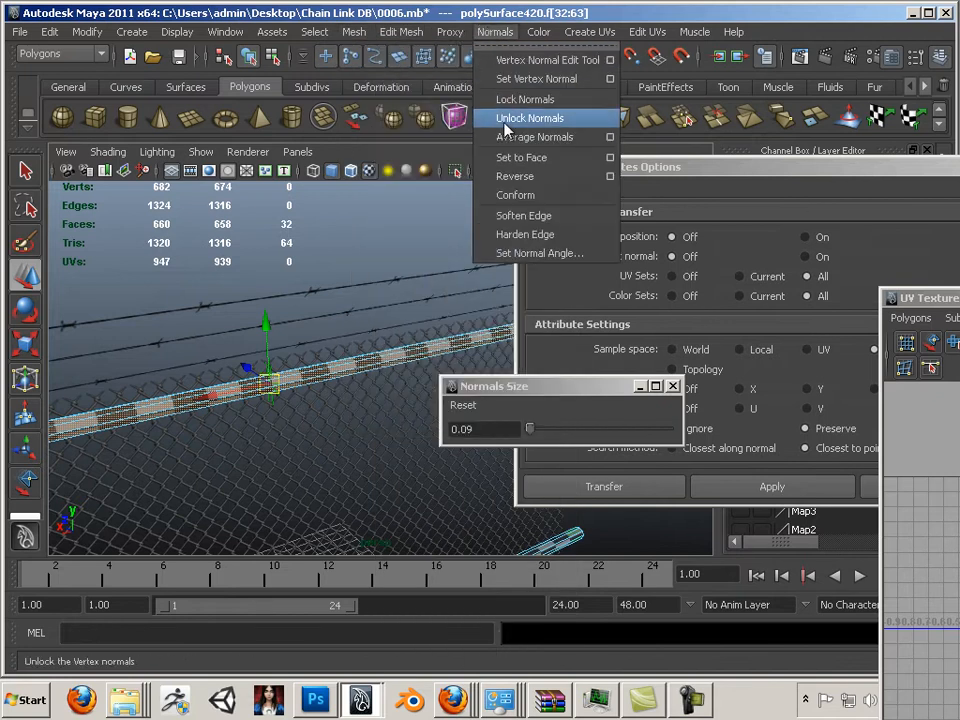
left_click(510, 177)
Examine the direction of the face normals around the top corner connector, the top rail and the angled barbed wire arm
left_click_drag(430, 300, 240, 330, "alt")
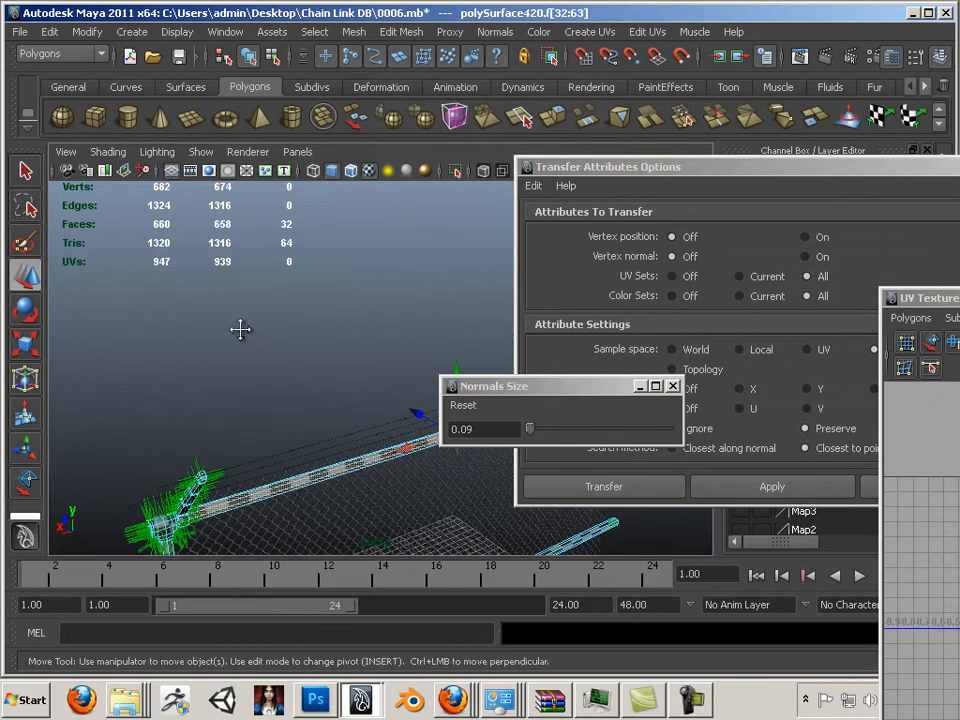
right_click_drag(240, 330, 285, 291, "alt")
middle_click_drag(285, 291, 298, 287, "alt")
right_click_drag(298, 287, 259, 285, "alt")
left_click_drag(259, 285, 286, 280, "alt")
middle_click_drag(286, 280, 294, 268, "alt")
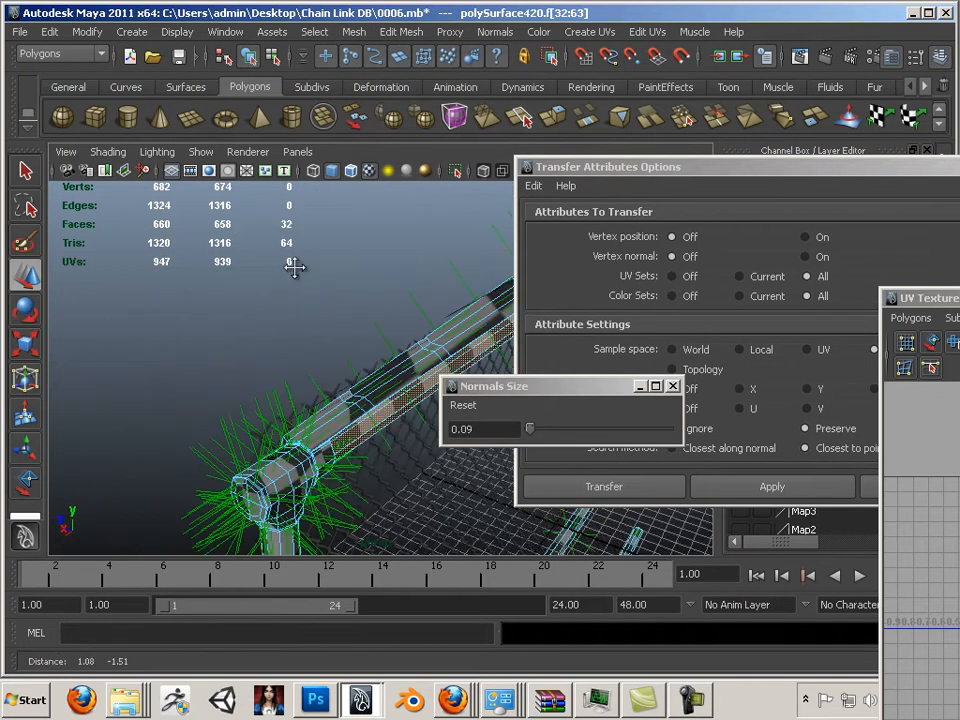
left_click_drag(294, 268, 304, 255, "alt")
middle_click_drag(304, 255, 231, 253, "alt")
left_click_drag(231, 253, 358, 287, "alt")
middle_click_drag(358, 287, 267, 297, "alt")
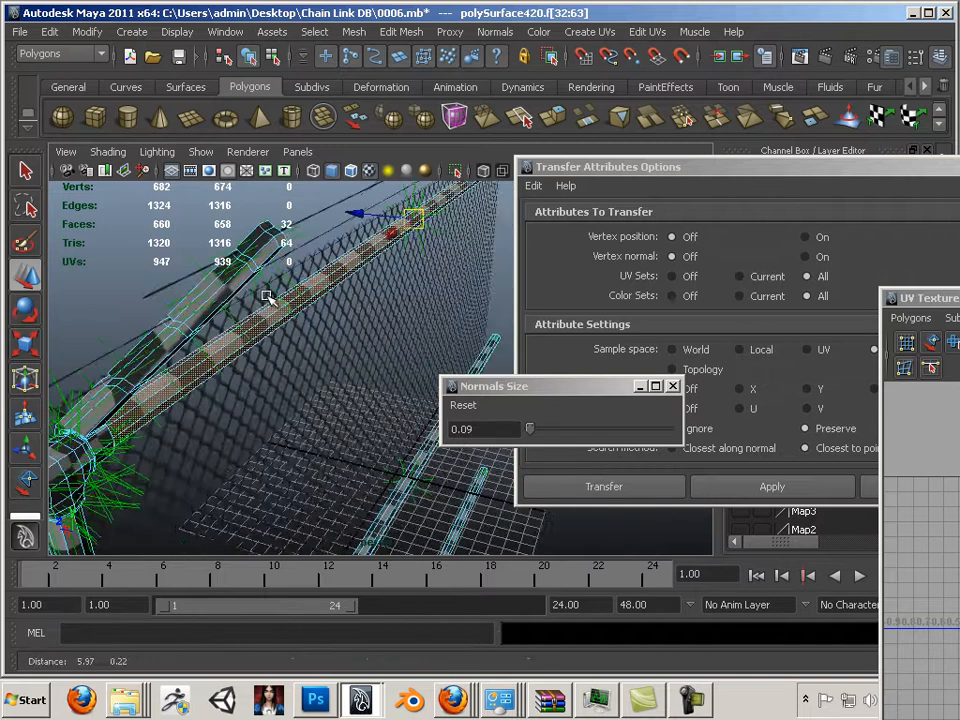
left_click_drag(267, 297, 383, 347, "alt")
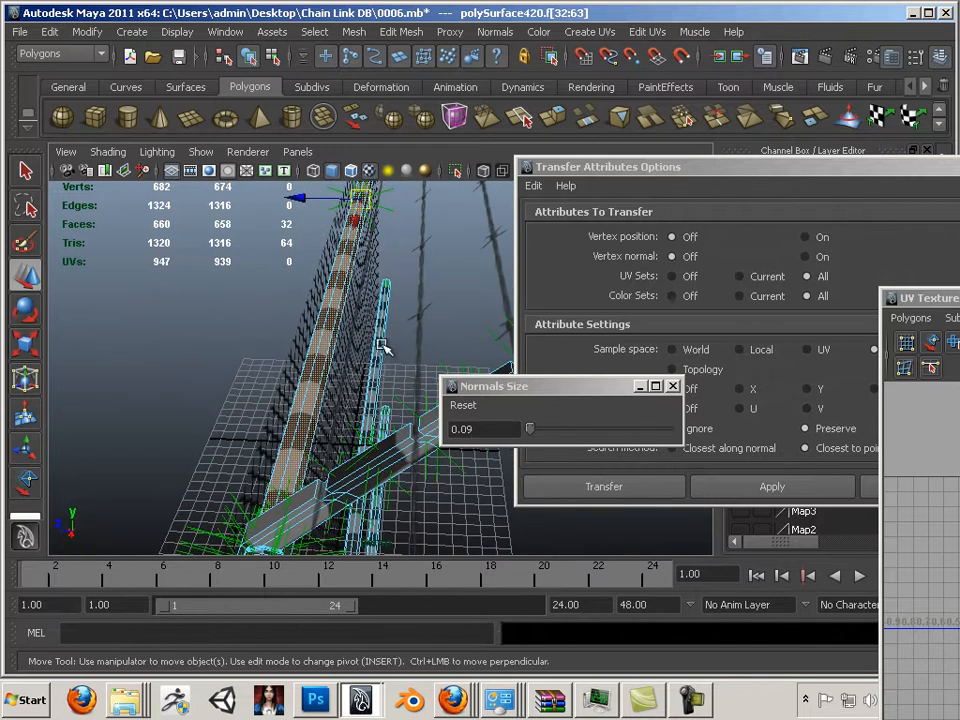
Select all connected faces of the angled barbed wire arm and reverse their normals
middle_click_drag(383, 347, 358, 306, "alt")
left_click_drag(358, 306, 422, 397)
right_click(398, 358, "ctrl")
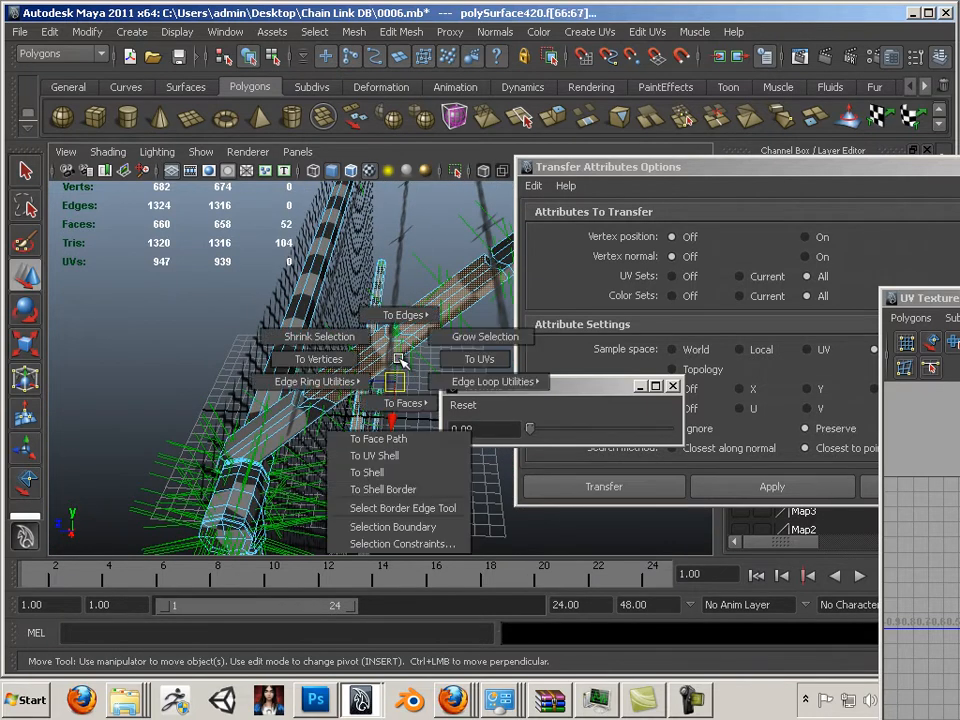
left_click(401, 440)
mouse_move(371, 390)
left_mouse_down("alt")
mouse_move(345, 399)
mouse_move(363, 396)
left_mouse_up("alt")
left_click(400, 31)
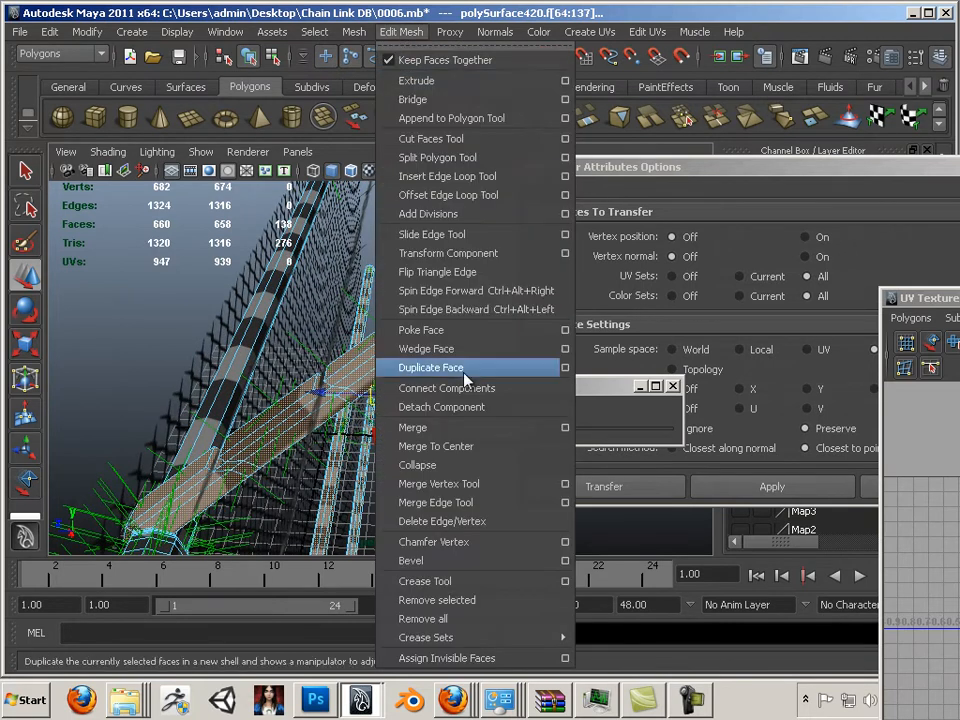
mouse_move(492, 34)
left_click(521, 157)
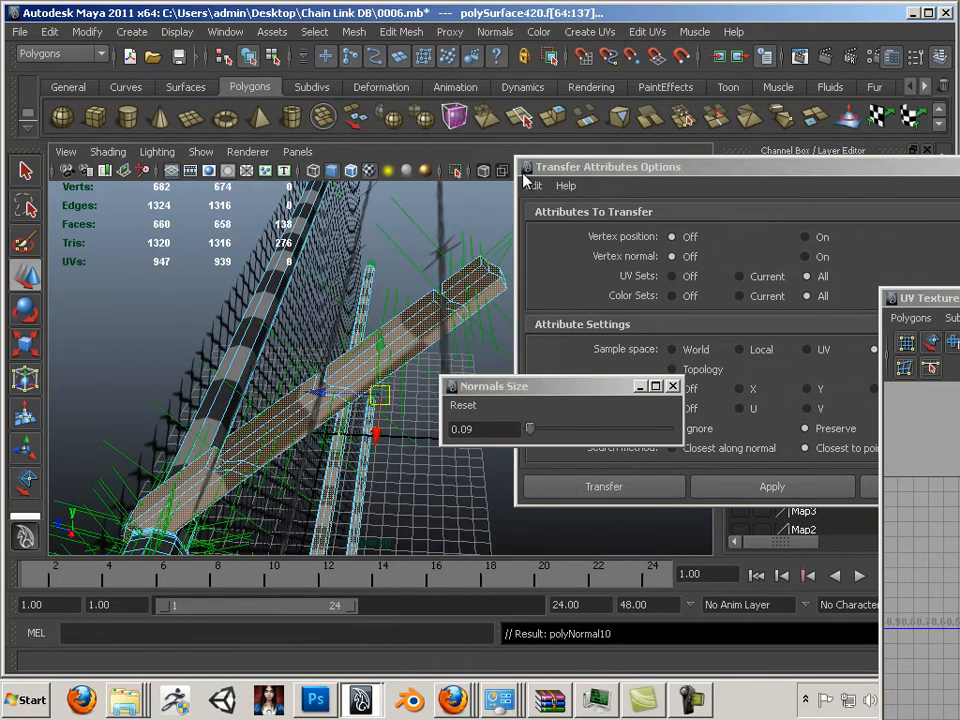
Select the full shell of the small curved bracket beneath the angled arm and slide it out along the X axis
left_click_drag(447, 252, 273, 254, "alt")
middle_click_drag(274, 254, 160, 270, "alt")
right_click_drag(160, 270, 184, 304, "alt")
left_click_drag(184, 304, 204, 298, "alt")
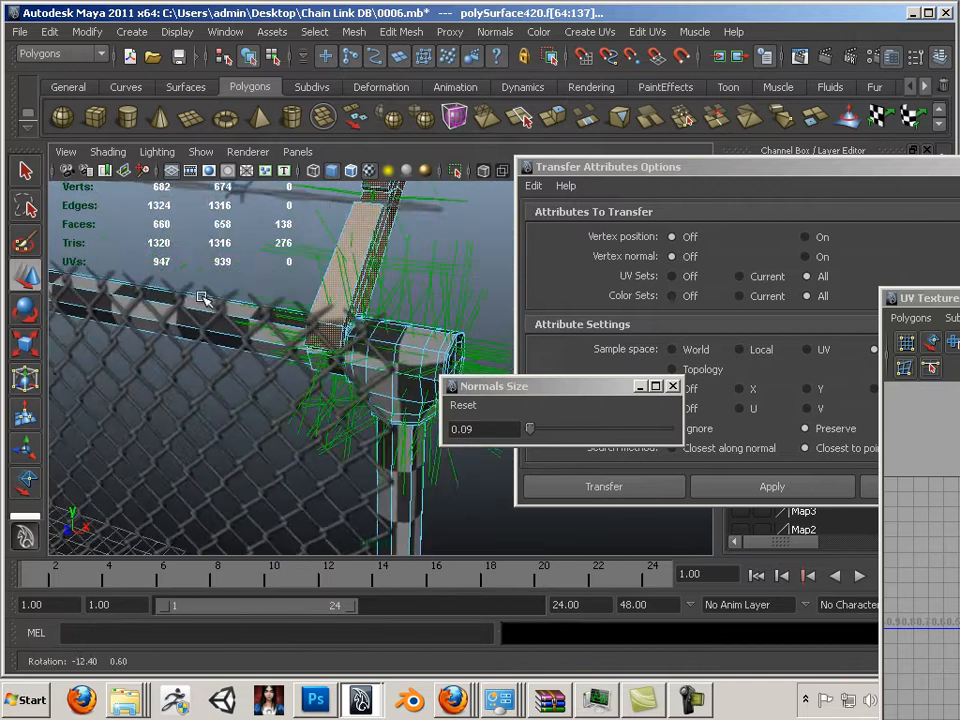
right_click_drag(204, 298, 231, 339, "alt")
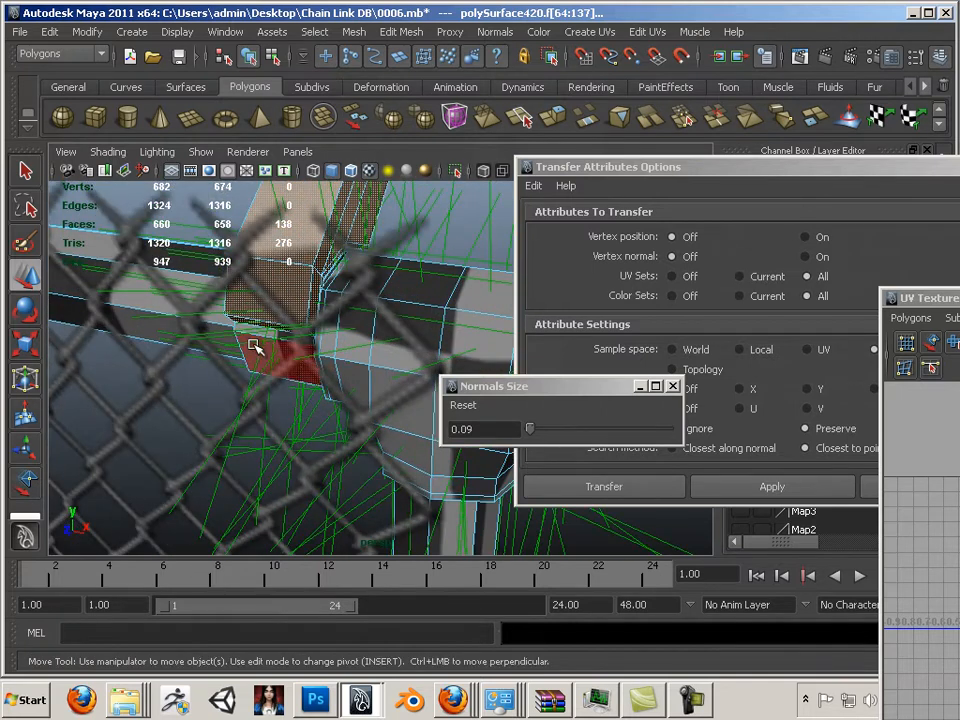
left_click(255, 346)
left_click_drag(231, 339, 236, 339, "alt")
right_click_drag(236, 339, 317, 372, "alt")
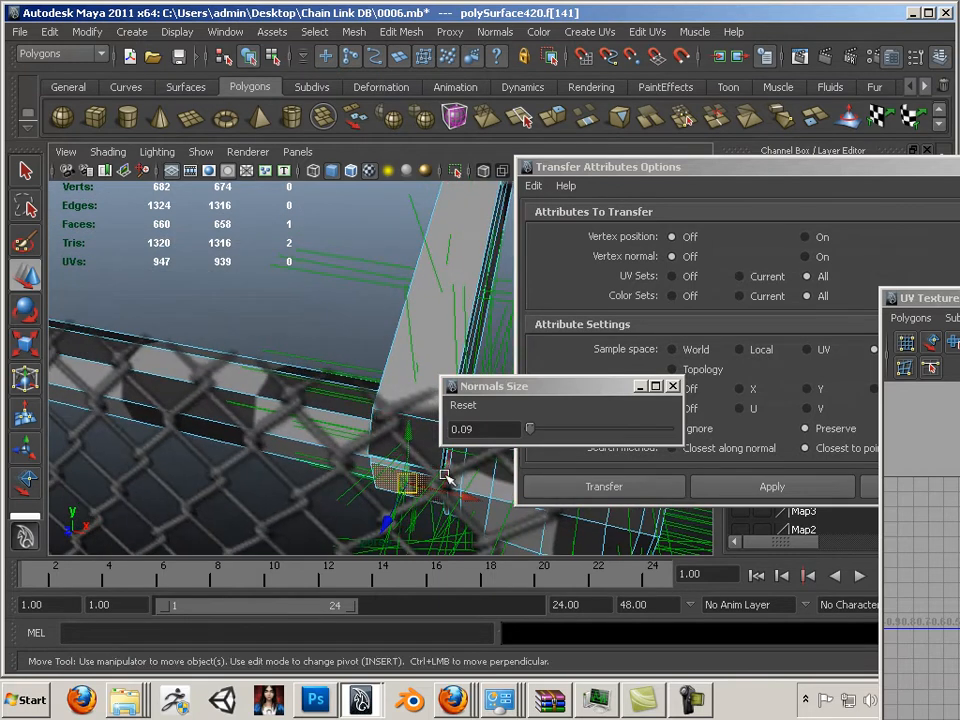
left_click_drag(467, 495, 223, 449)
key("ctrl+z")
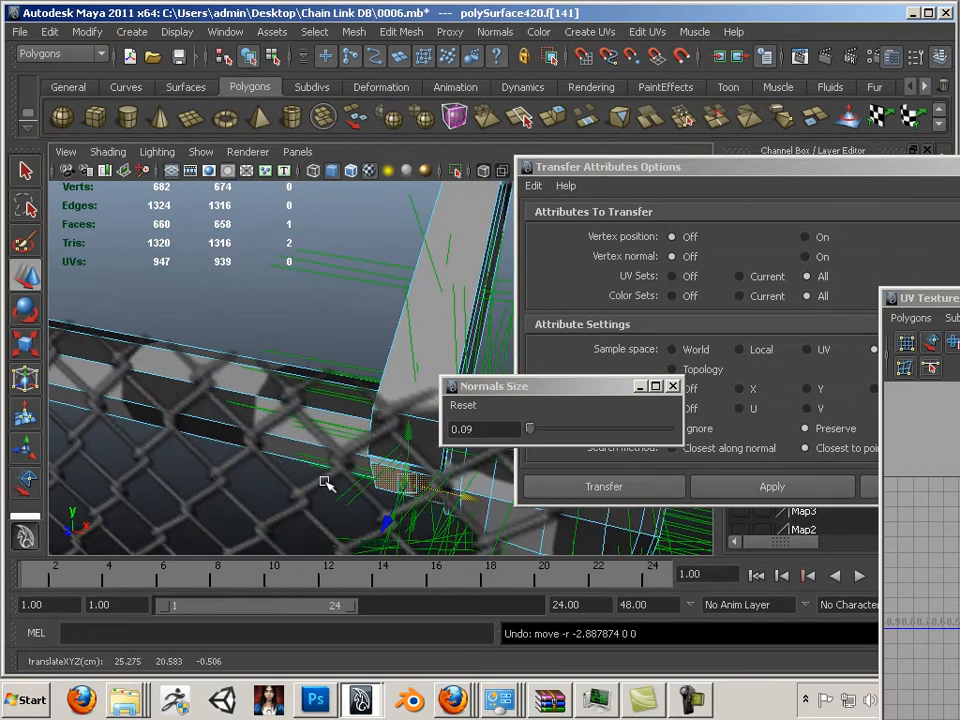
right_click(382, 480, "ctrl")
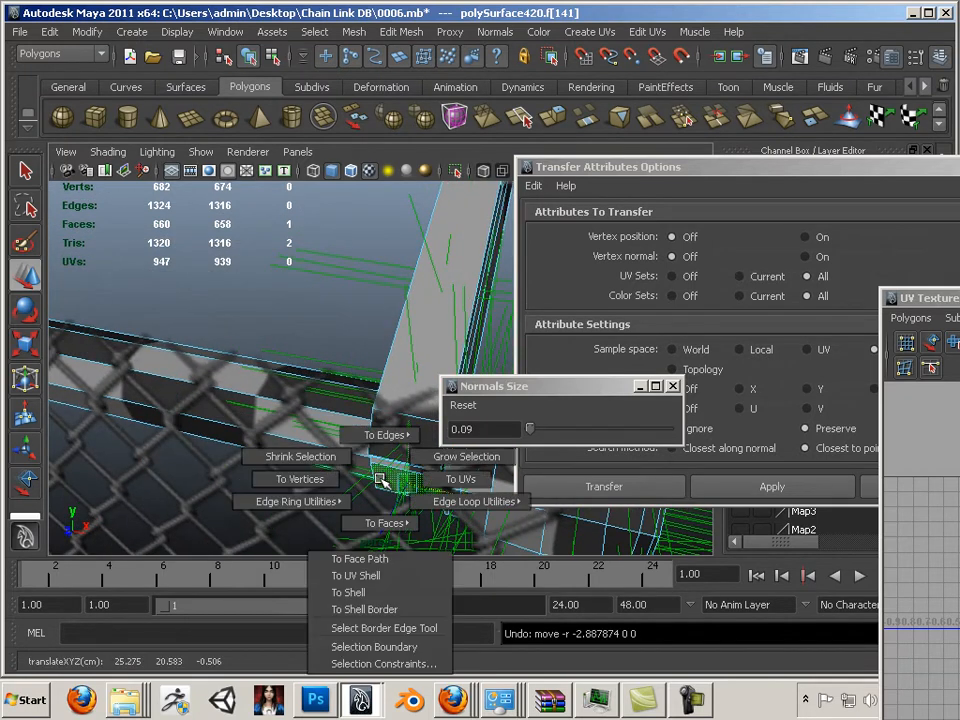
left_click(348, 592)
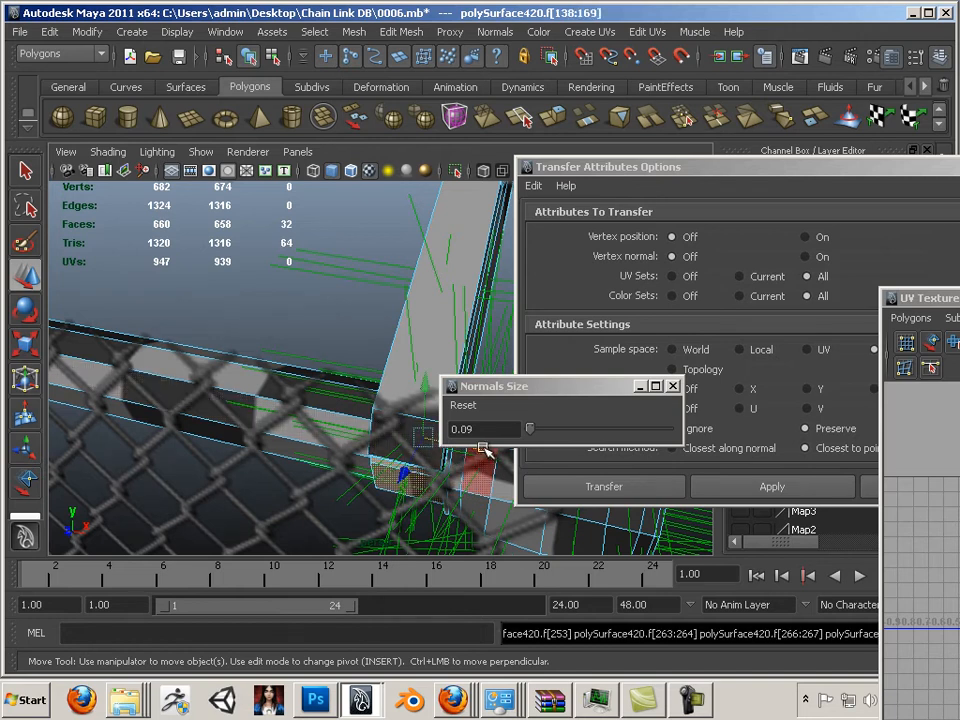
left_click_drag(484, 447, 338, 433)
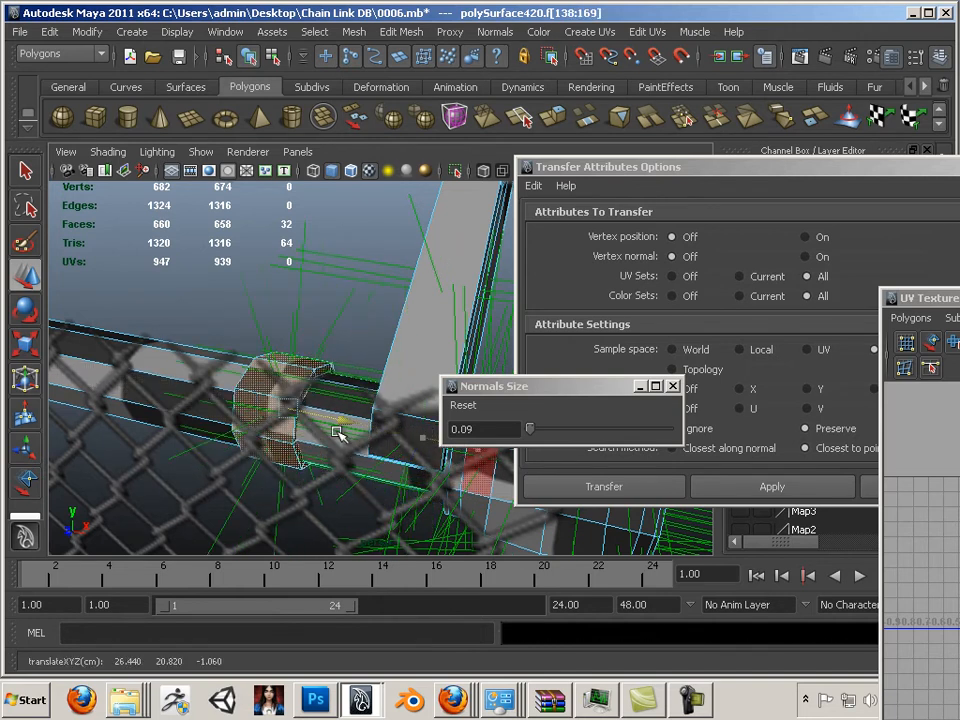
Reverse the curved bracket's normals and slide it along the X axis back to its place beneath the arm
left_click(483, 32)
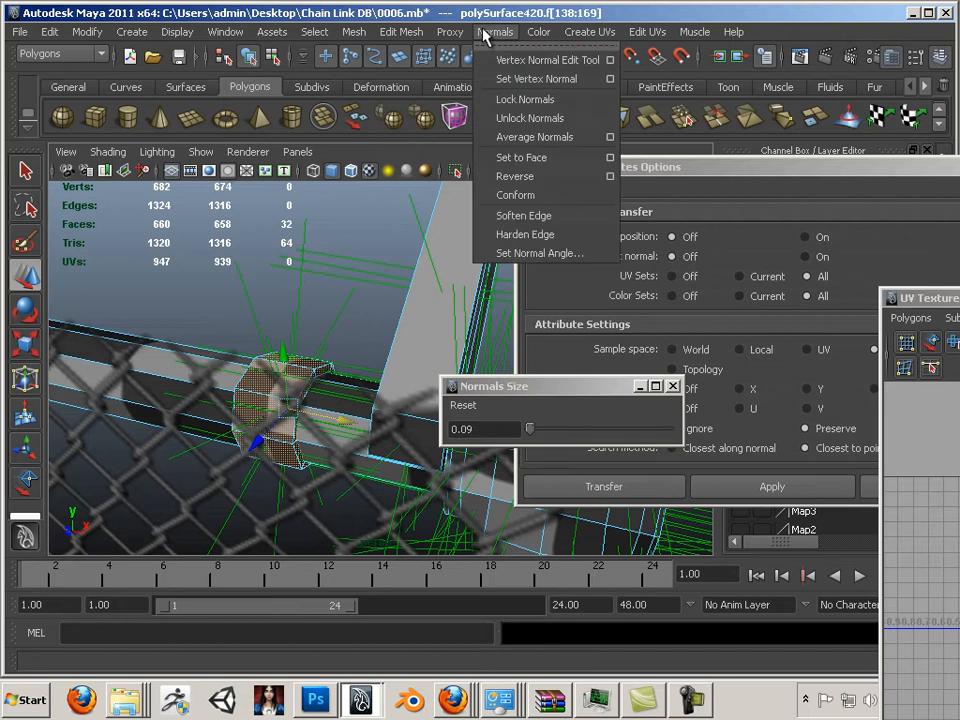
left_click(526, 177)
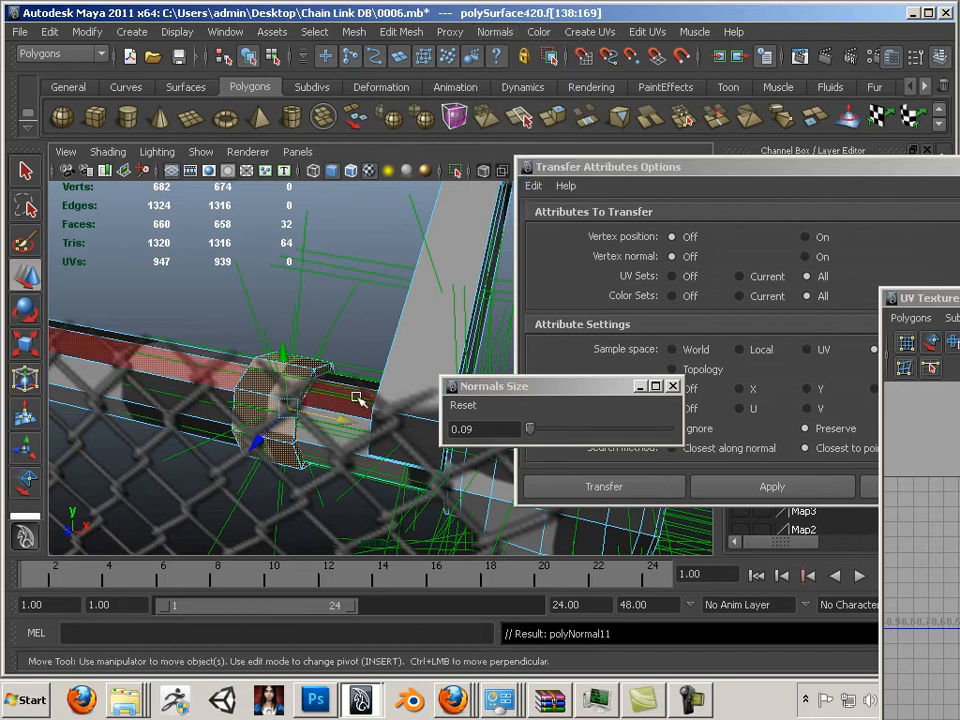
middle_click_drag(343, 420, 483, 457)
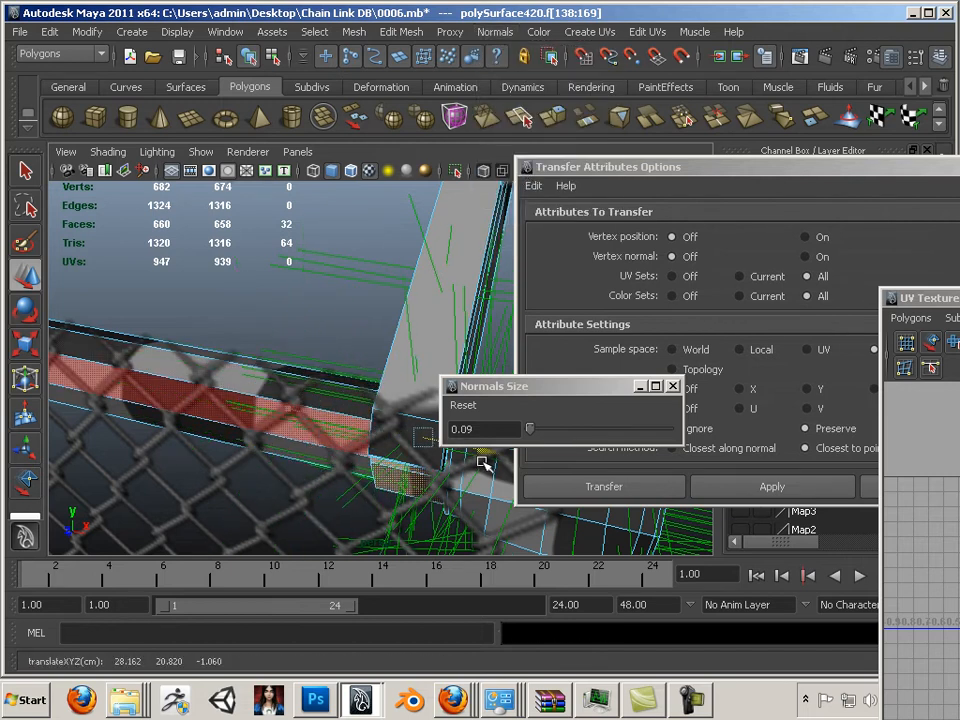
Leave face selection on the fence frame and return the whole frame to object mode
right_click_drag(336, 366, 167, 319, "alt")
left_click_drag(302, 343, 144, 341, "alt")
middle_click_drag(144, 341, 319, 324, "alt")
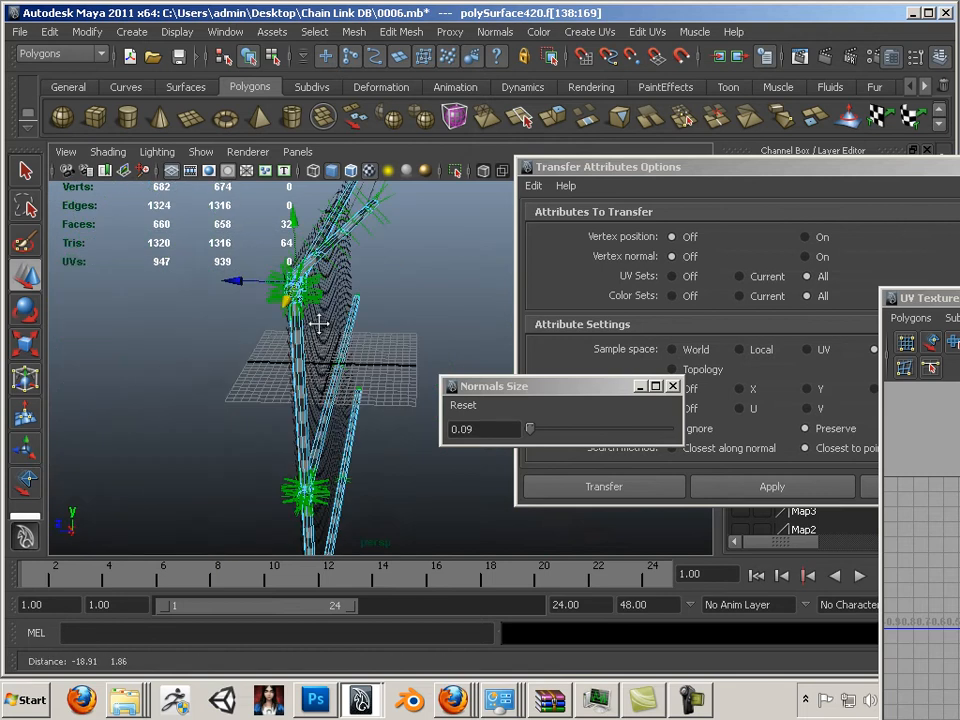
left_click_drag(319, 324, 122, 302, "alt")
right_click_drag(120, 302, 253, 334, "alt")
middle_click_drag(219, 300, 276, 465, "alt")
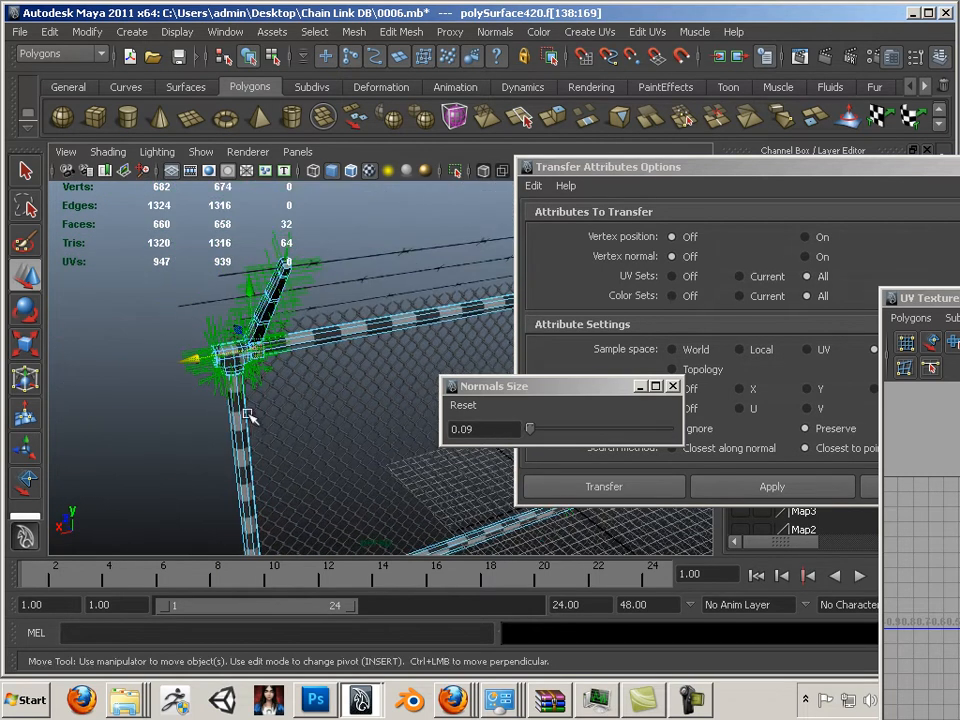
right_click(250, 417)
left_click(314, 336)
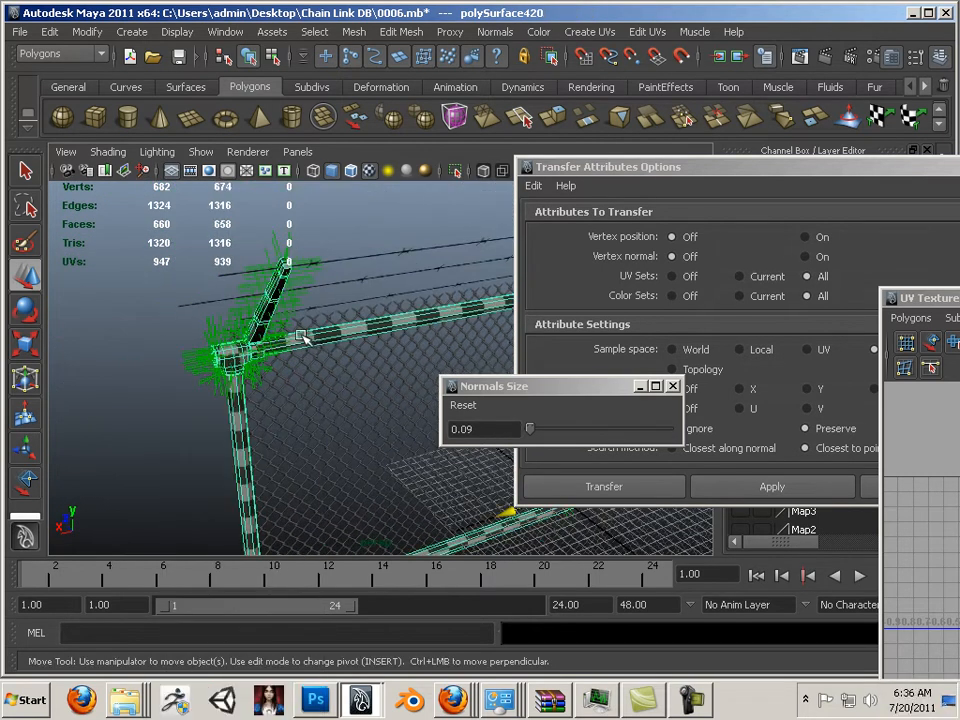
Examine the direction of the face normals along the vertical post, the middle rail and the bottom rail
mouse_move(317, 339)
middle_mouse_down("alt")
mouse_move(338, 332)
mouse_move(373, 208)
mouse_move(308, 340)
middle_mouse_up("alt")
left_click(445, 386)
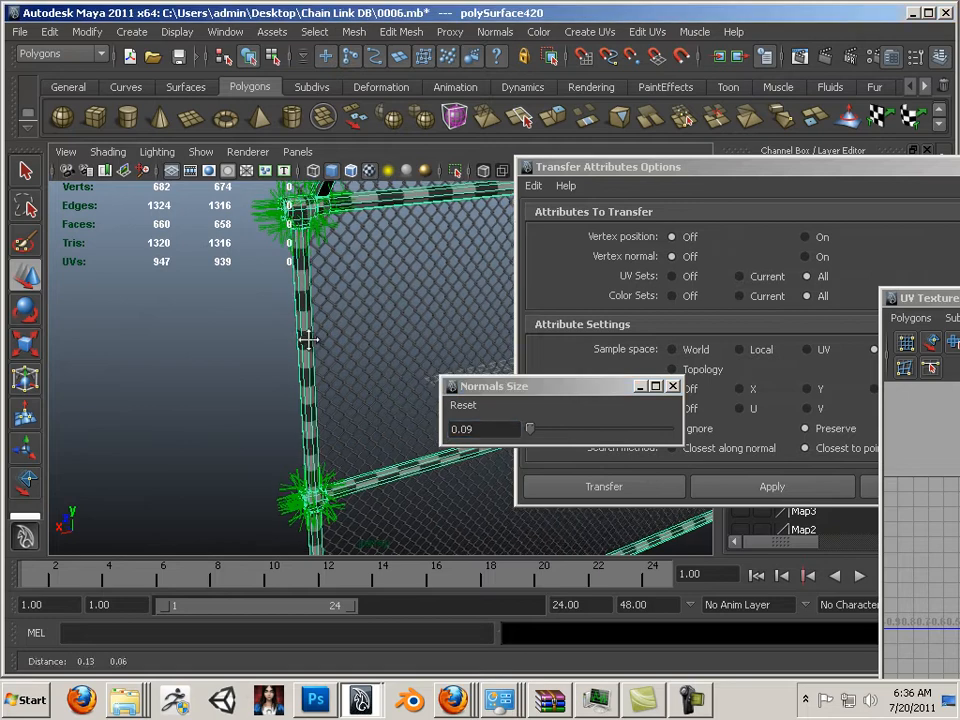
left_click_drag(308, 340, 279, 321, "alt")
right_click_drag(279, 321, 247, 318, "alt")
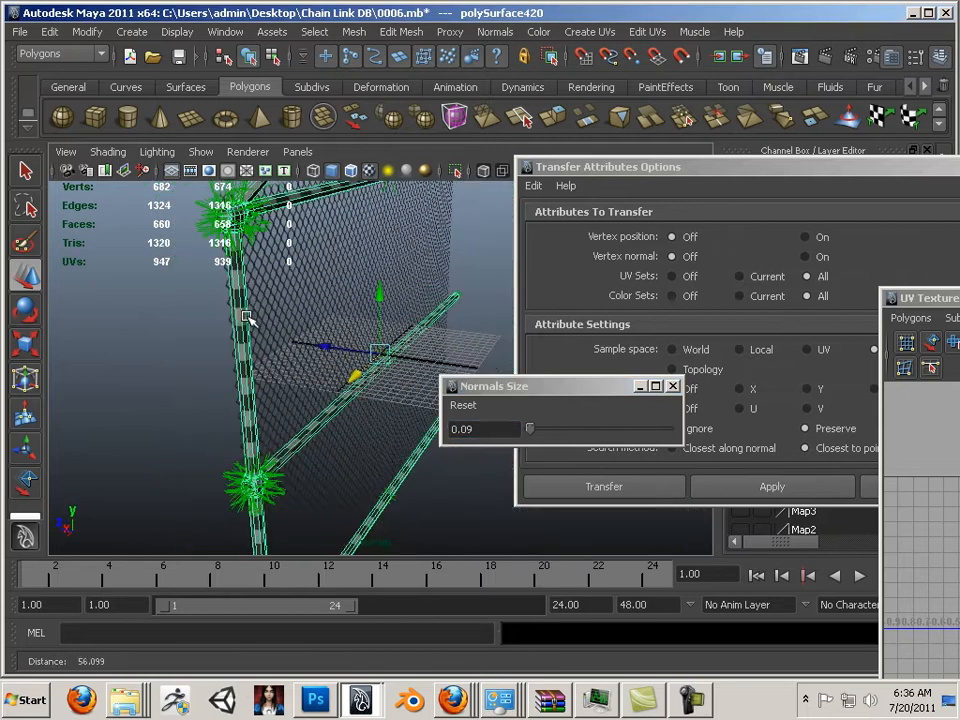
left_click_drag(247, 318, 144, 349, "alt")
right_click_drag(144, 349, 270, 334, "alt")
left_click_drag(270, 334, 186, 399, "alt")
right_click_drag(186, 399, 313, 416, "alt")
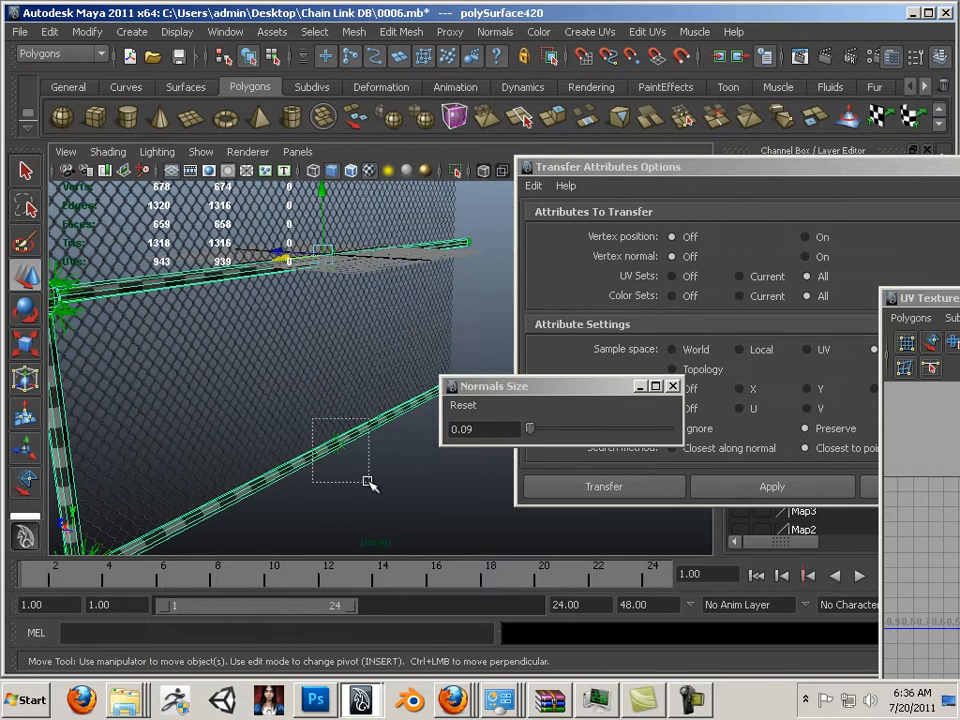
right_click_drag(358, 470, 230, 412, "alt")
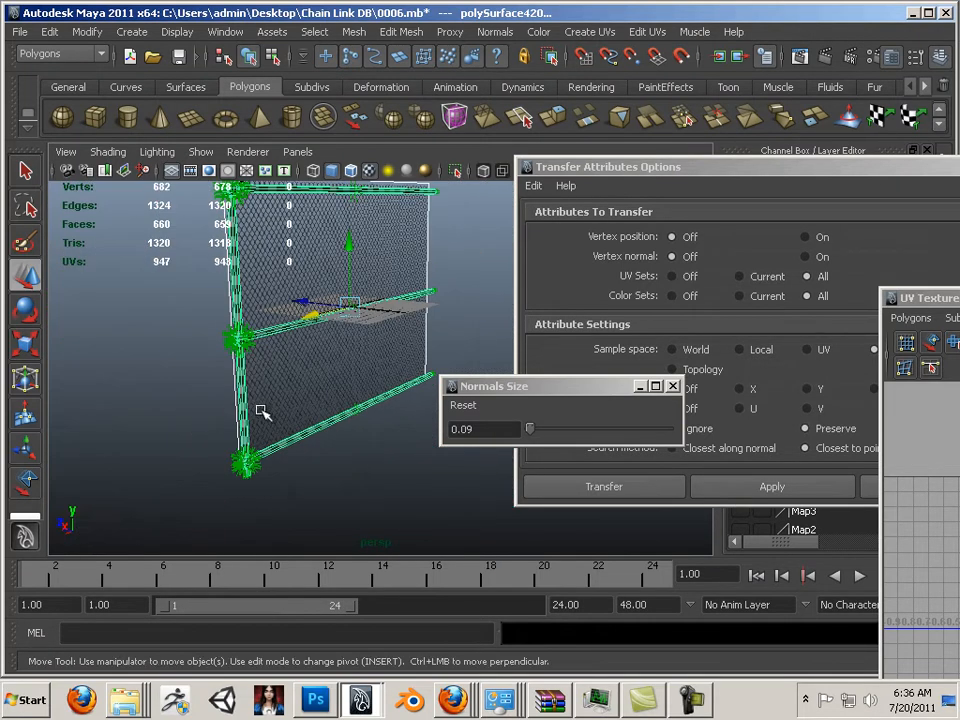
left_click(332, 403)
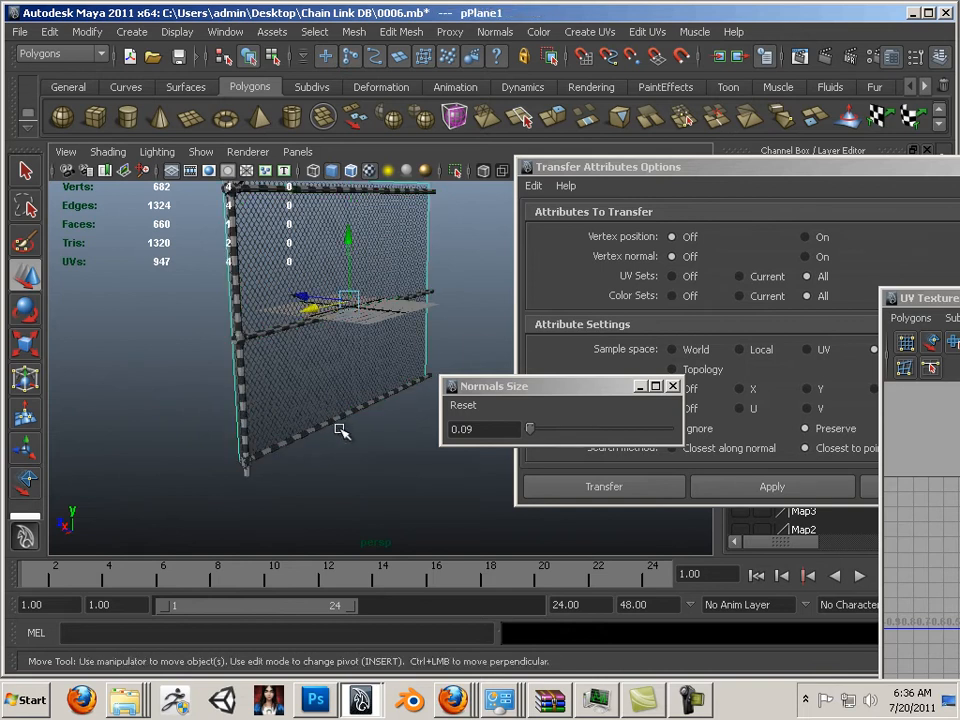
left_click(332, 425)
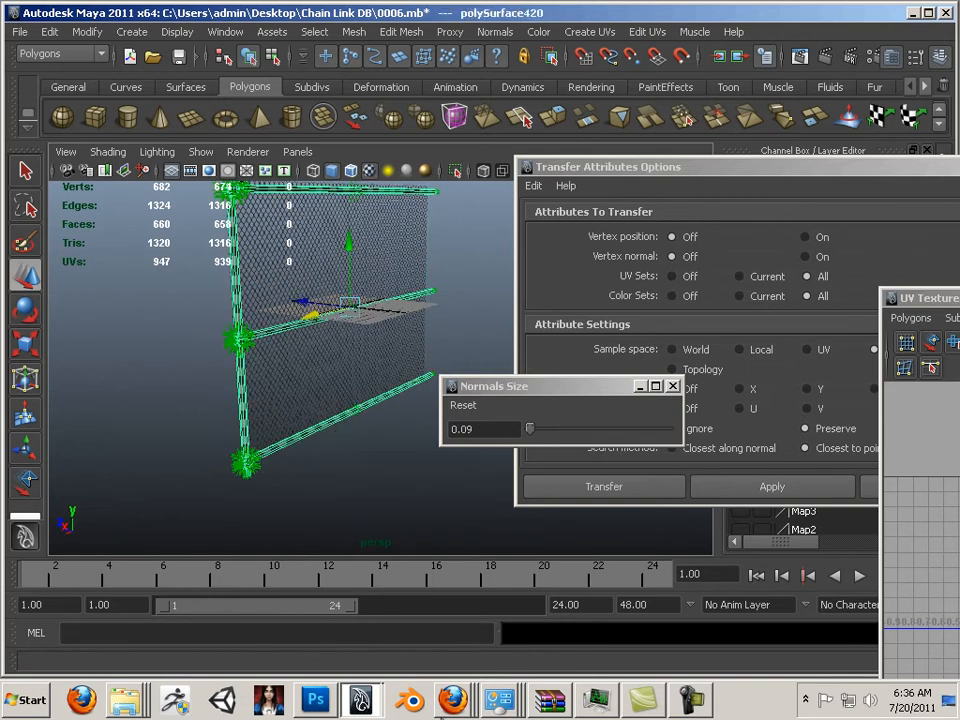
Turn on backface culling in the perspective view
mouse_move(462, 700)
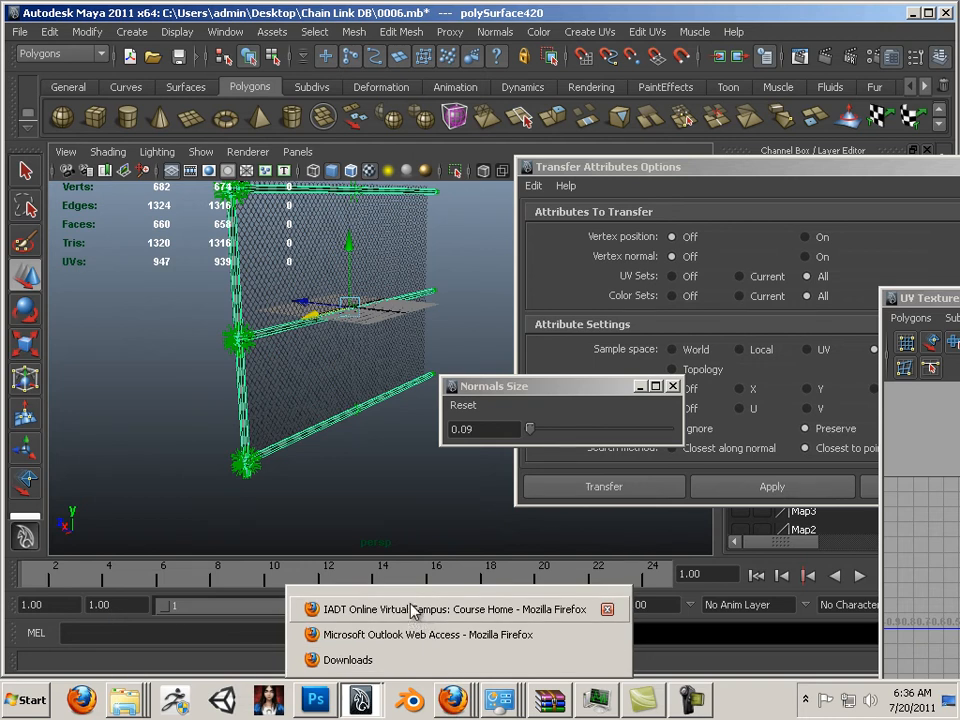
middle_click_drag(272, 364, 255, 469, "alt")
right_click_drag(255, 469, 410, 511, "alt")
middle_click_drag(256, 429, 366, 287, "alt")
left_click_drag(378, 341, 229, 273, "alt")
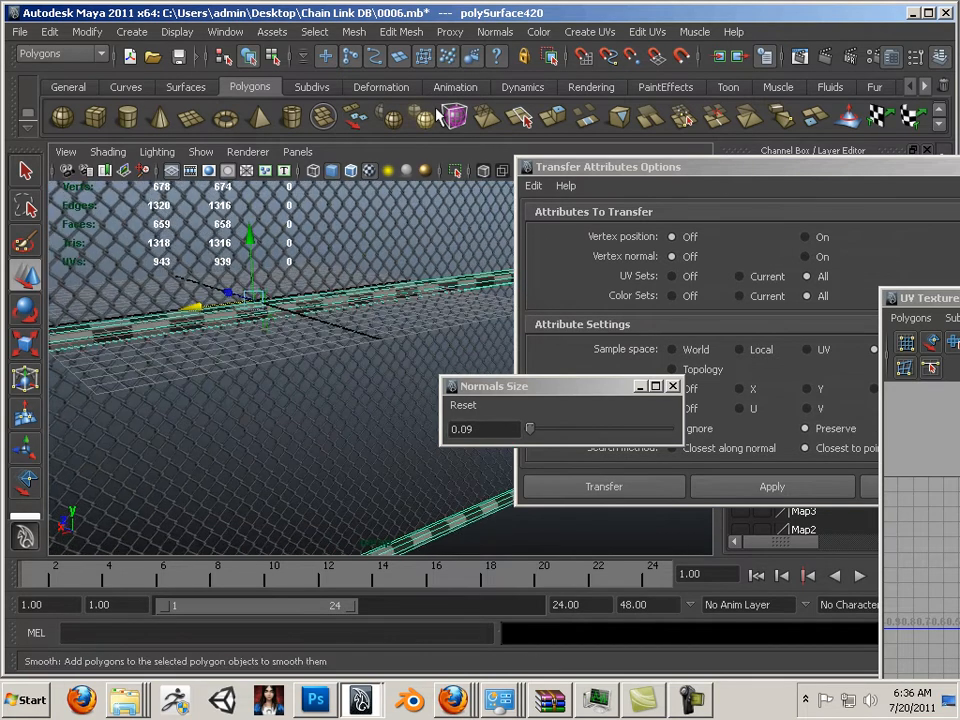
left_click(495, 34)
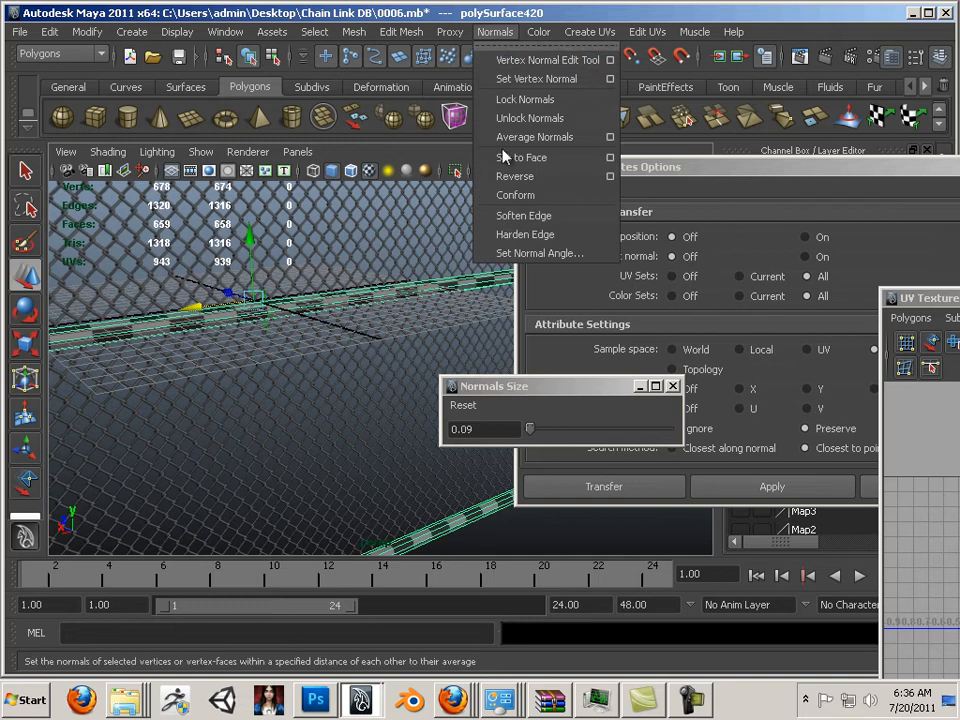
left_click(108, 153)
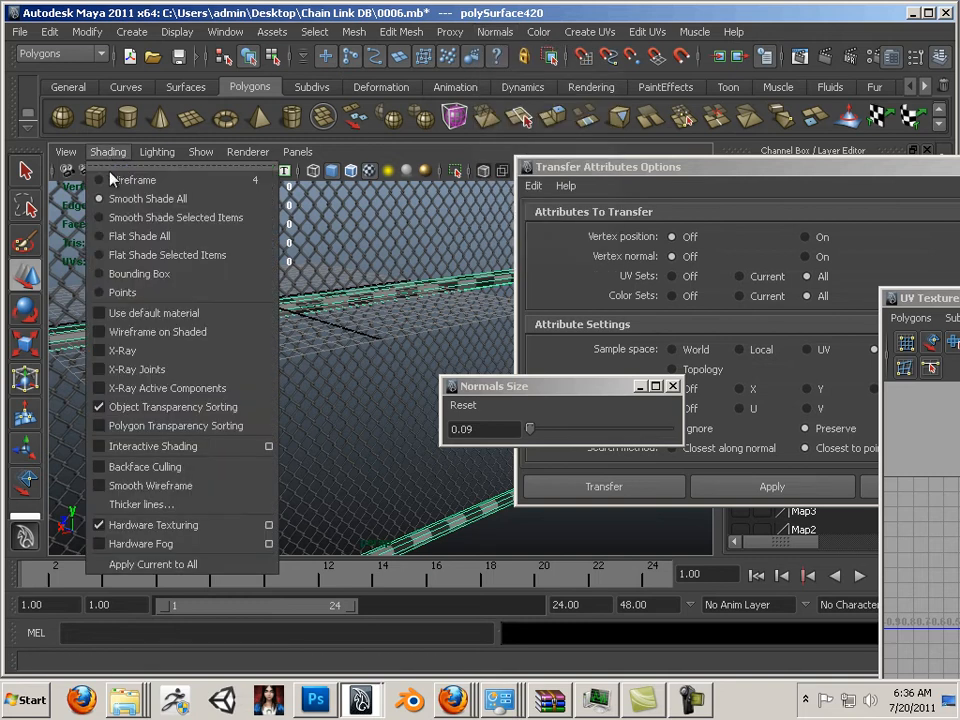
left_click(128, 467)
Reverse the normals of the whole fence frame
left_click_drag(268, 368, 482, 483, "alt")
right_click_drag(482, 483, 255, 362, "alt")
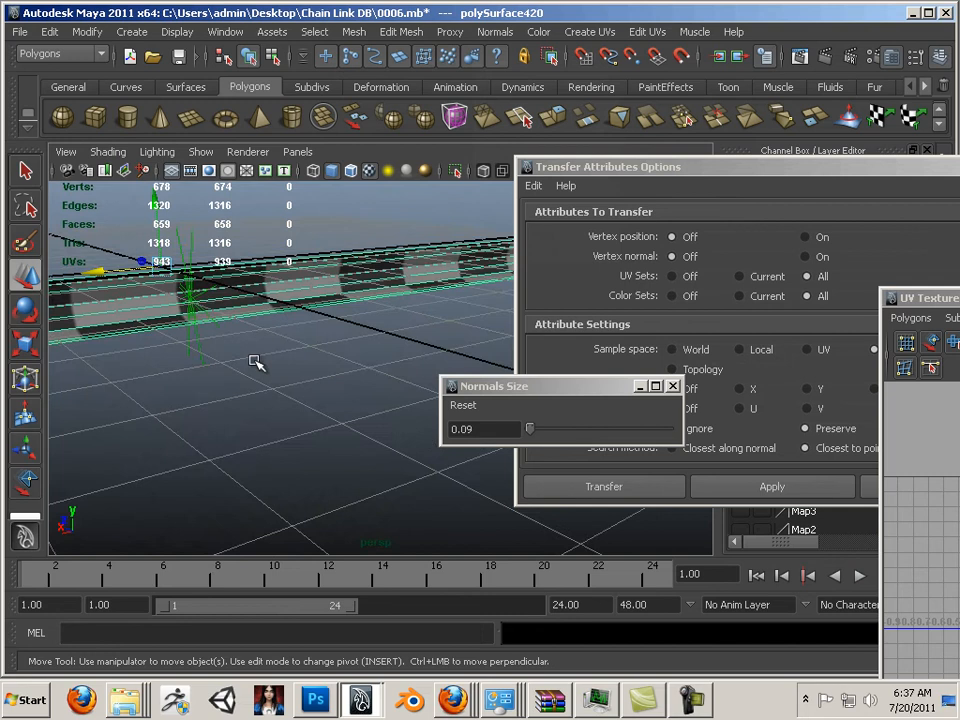
middle_click_drag(255, 362, 221, 353, "alt")
right_click_drag(221, 353, 271, 312, "alt")
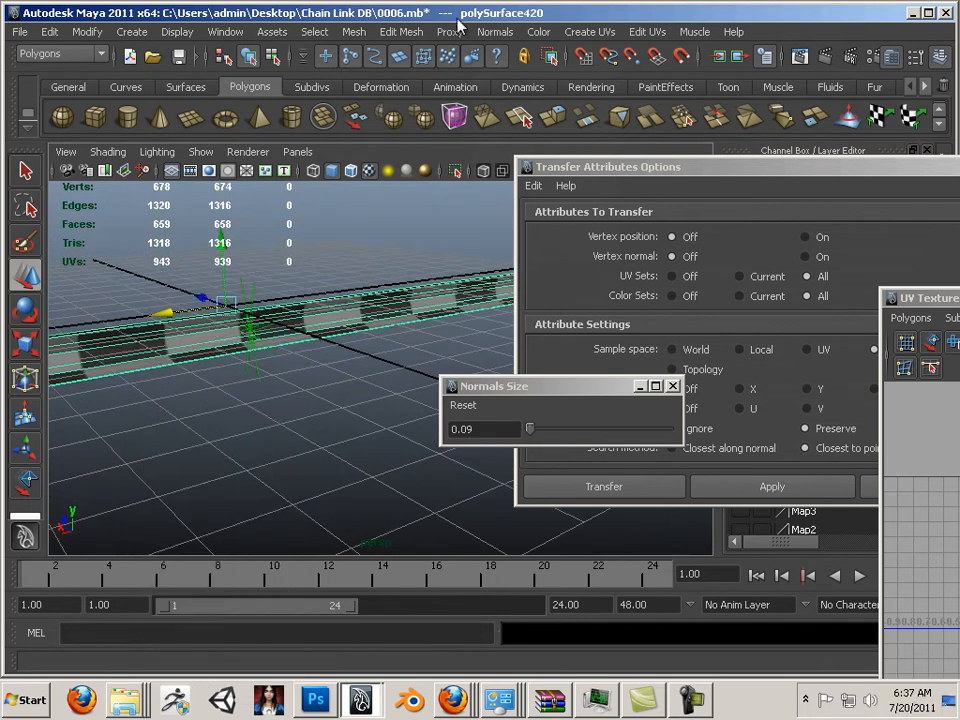
left_click(333, 290)
left_click(323, 313)
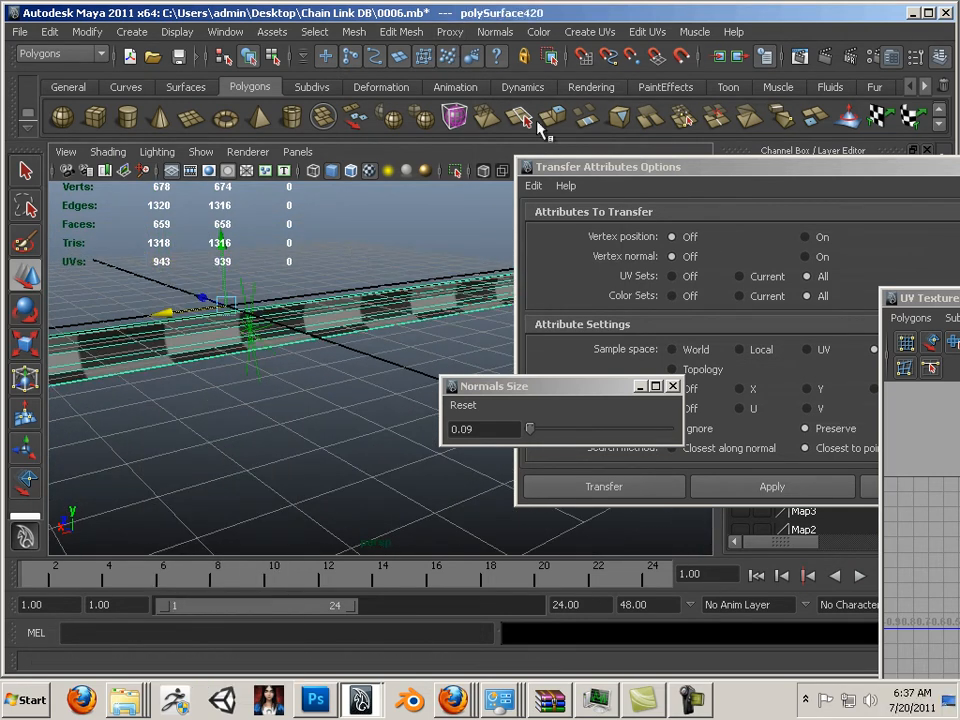
left_click(494, 32)
left_click(502, 176)
Examine the rails, the vertical post and the bottom corner connector for inward-facing faces
left_click_drag(394, 285, 218, 180, "alt")
right_click_drag(308, 375, 108, 117, "alt")
left_click(240, 404)
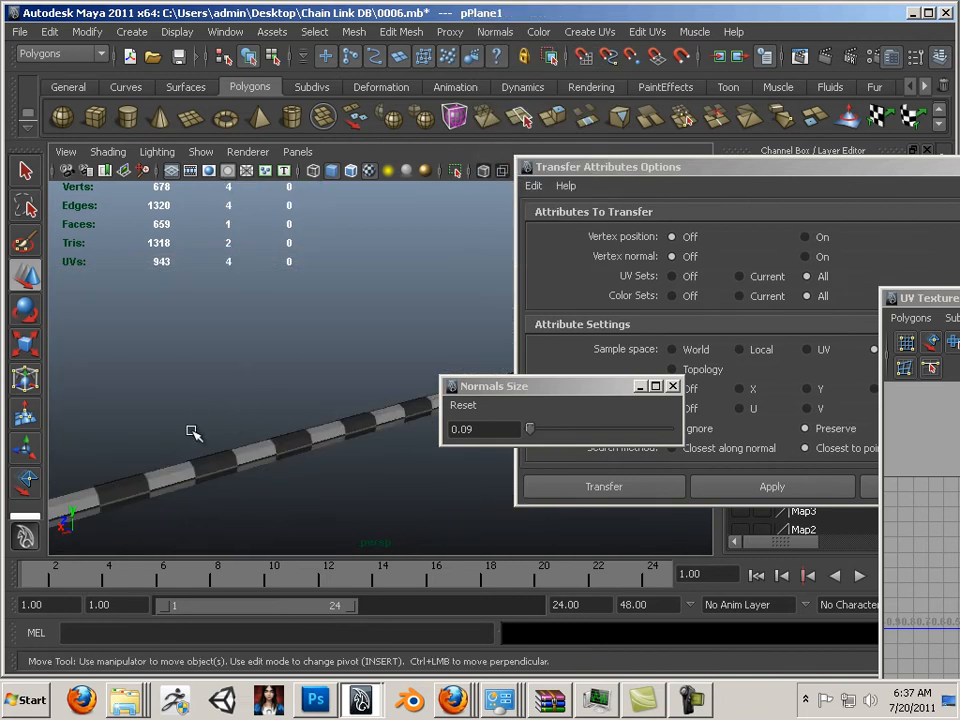
left_click(204, 476)
right_click_drag(204, 476, 28, 345, "alt")
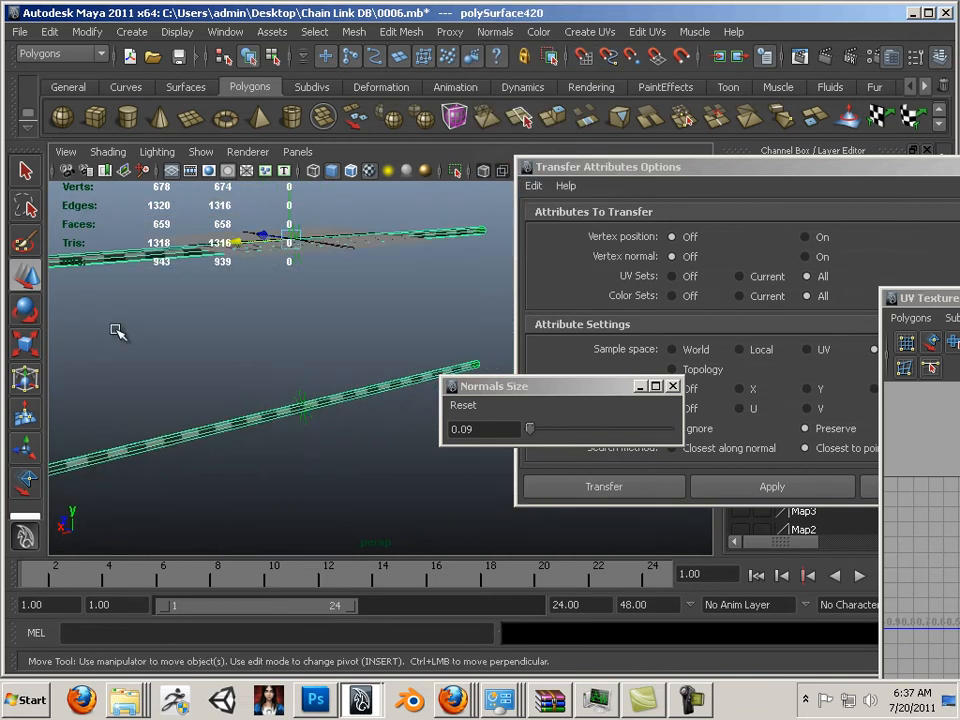
left_click_drag(117, 332, 427, 371, "alt")
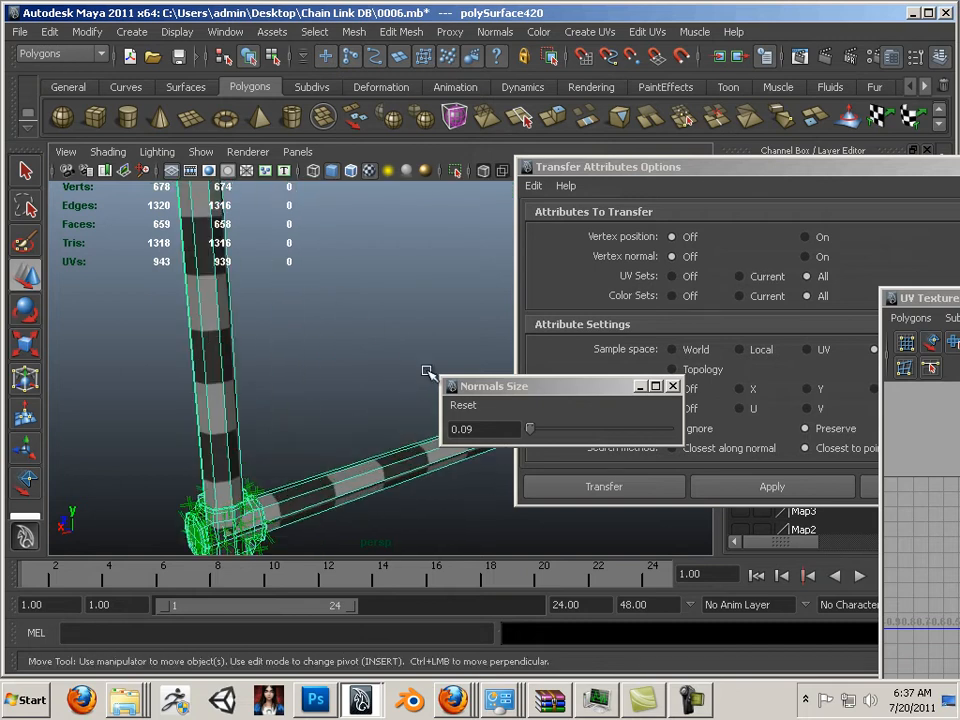
middle_click_drag(263, 272, 309, 150, "alt")
left_click(346, 416)
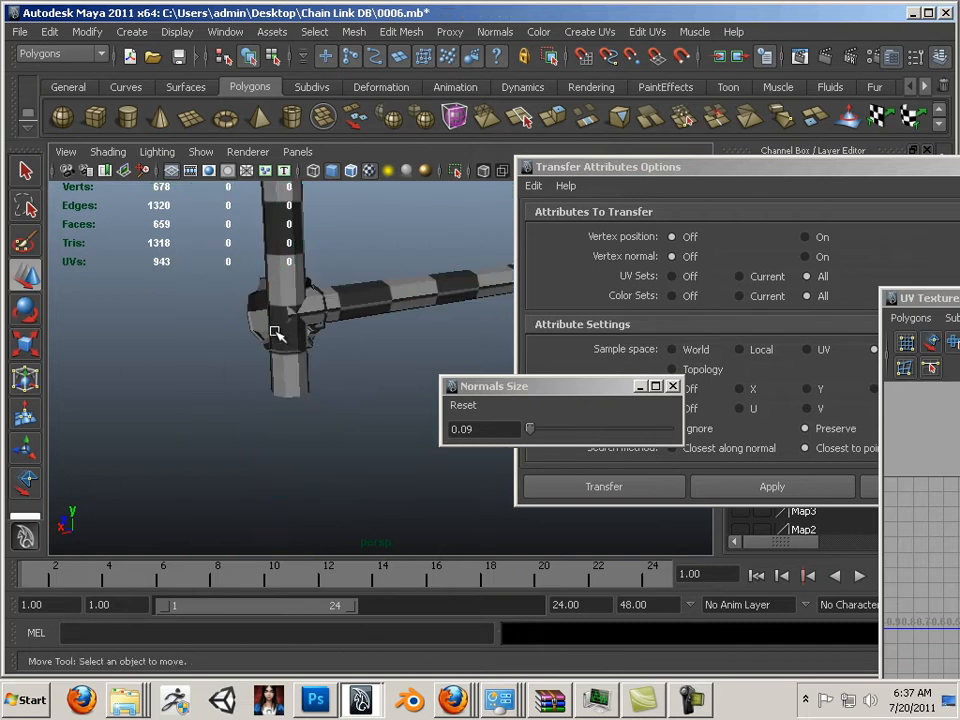
Select the full shell of the bottom corner connector and reverse its normals
left_click(274, 333)
right_click(272, 341)
left_click(284, 378)
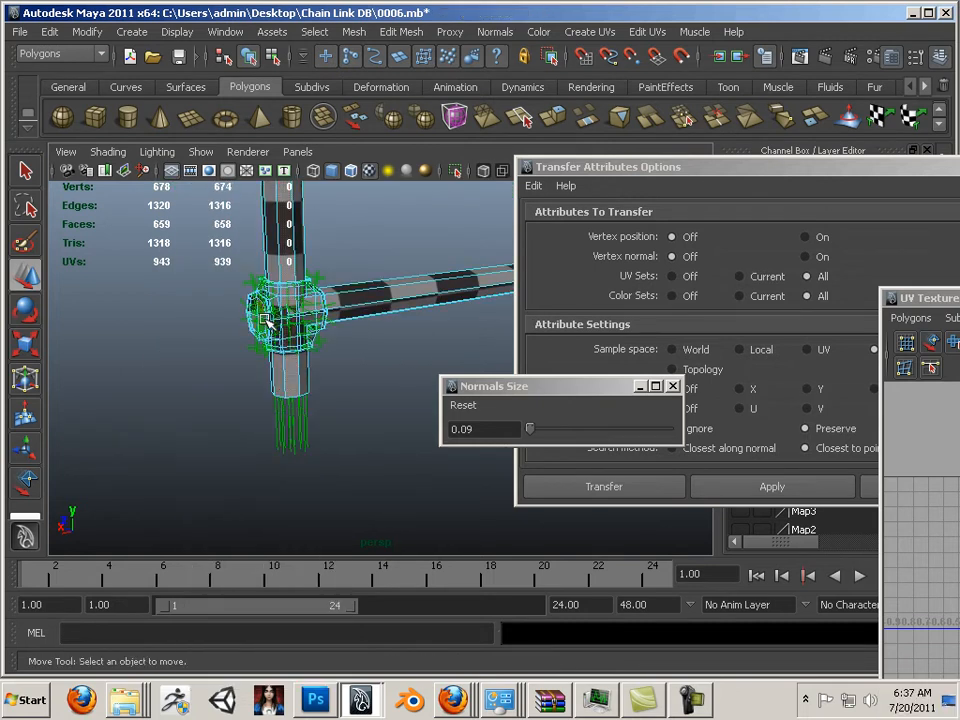
left_click(282, 335)
right_click(282, 335, "ctrl")
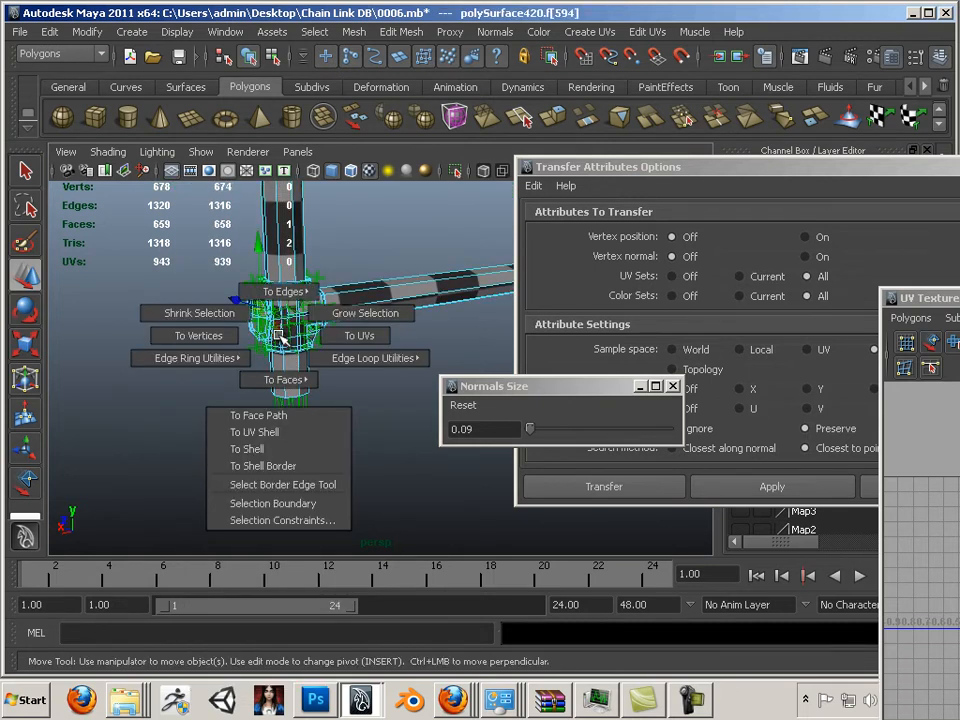
left_click(273, 438)
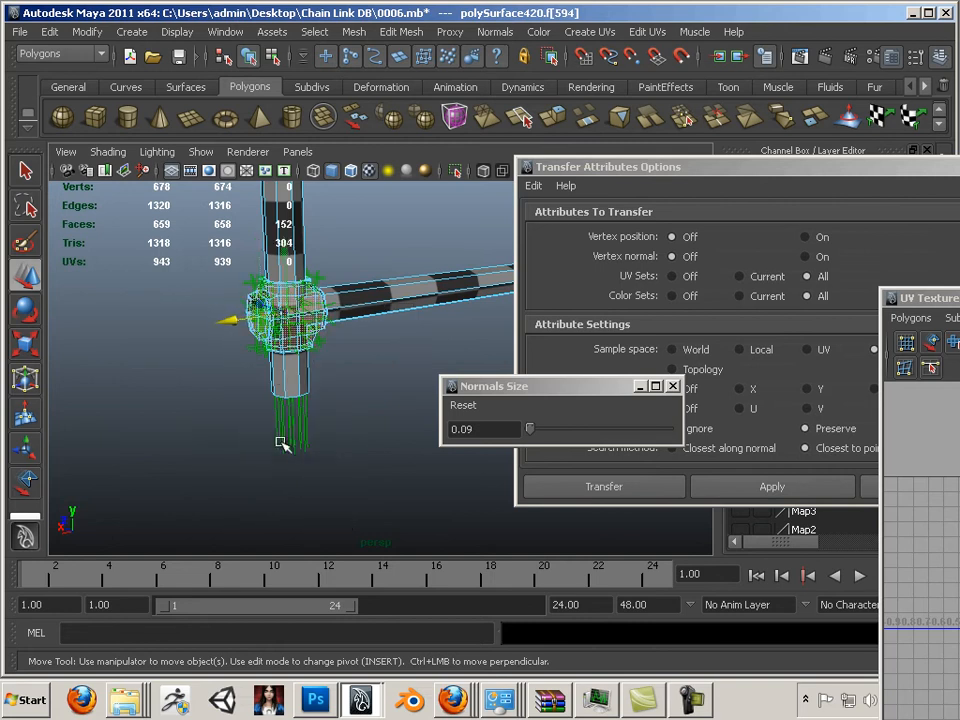
left_click(484, 36)
left_click(525, 161)
left_click(332, 222)
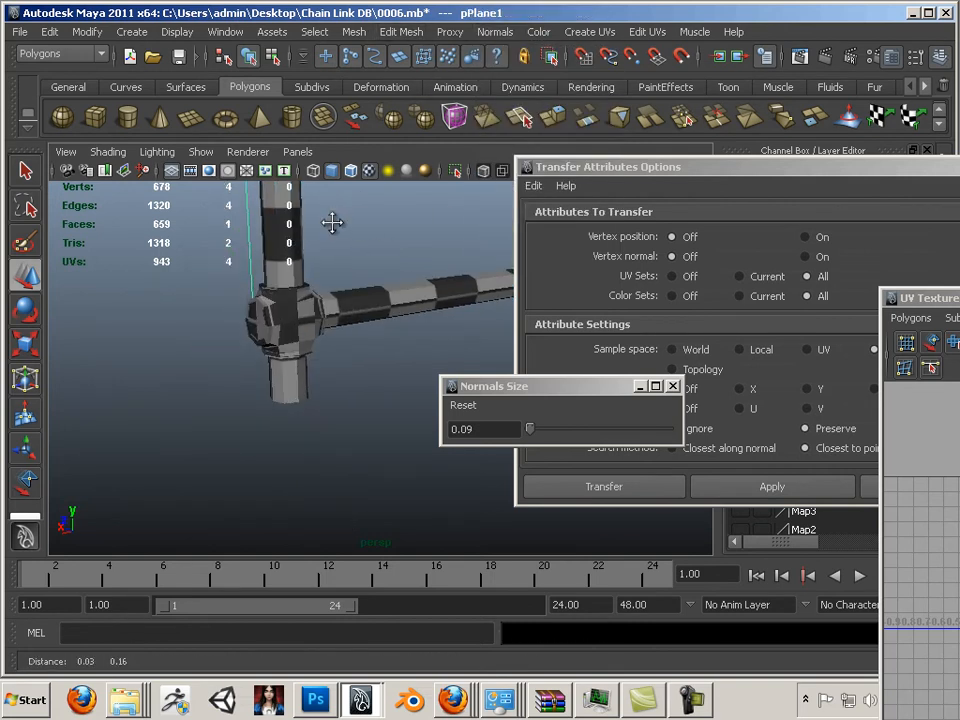
Select the full shell of the connector between the post and the middle rail and reverse its normals
middle_click_drag(332, 222, 348, 460, "alt")
mouse_move(300, 288)
middle_mouse_down("alt")
mouse_move(309, 426)
mouse_move(302, 515)
middle_mouse_up("alt")
middle_click_drag(291, 379, 300, 452, "alt")
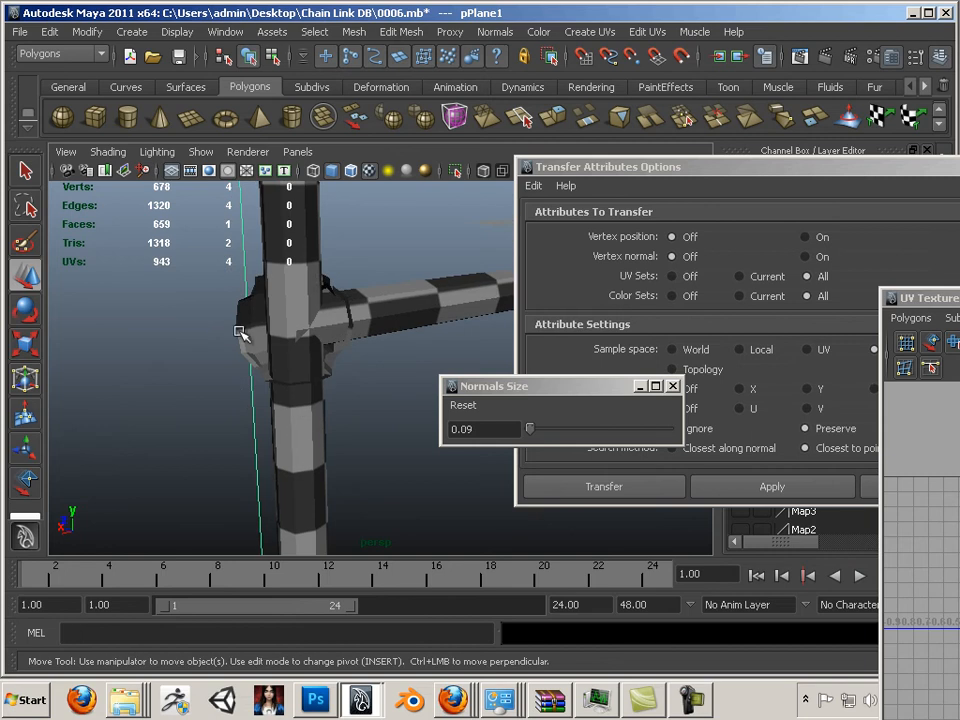
left_click(240, 333)
right_click(241, 339, "ctrl")
right_click_drag(248, 363, 249, 470, "ctrl")
key("ctrl+z")
left_click(248, 356)
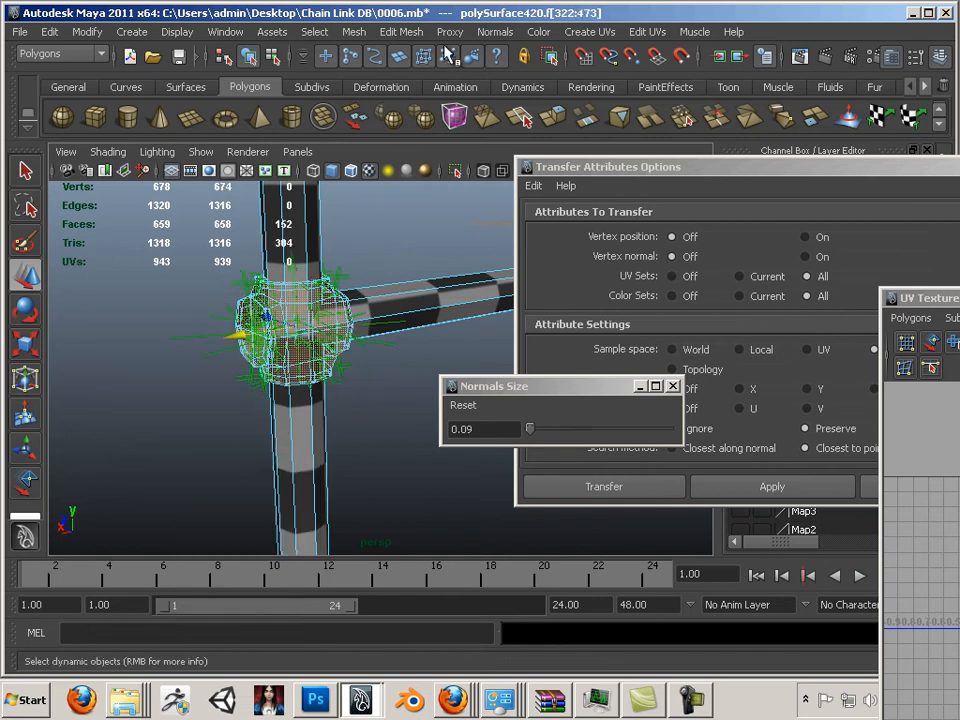
left_click(495, 31)
left_click(508, 178)
left_click(387, 222)
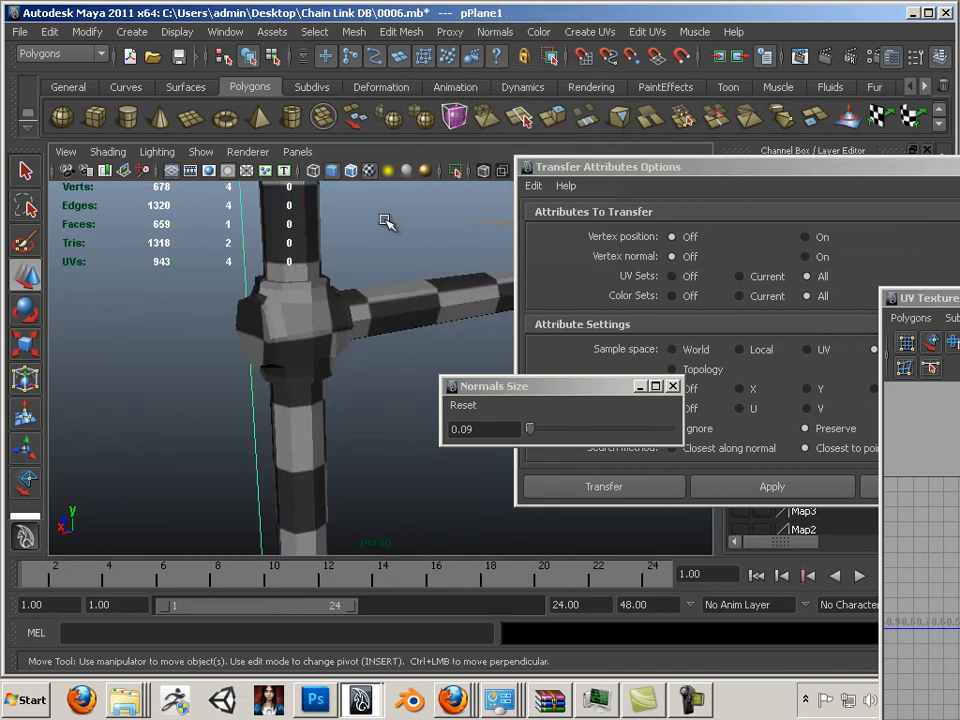
Select the full shell of the top corner connector and reverse its normals
left_click_drag(387, 222, 250, 392, "alt")
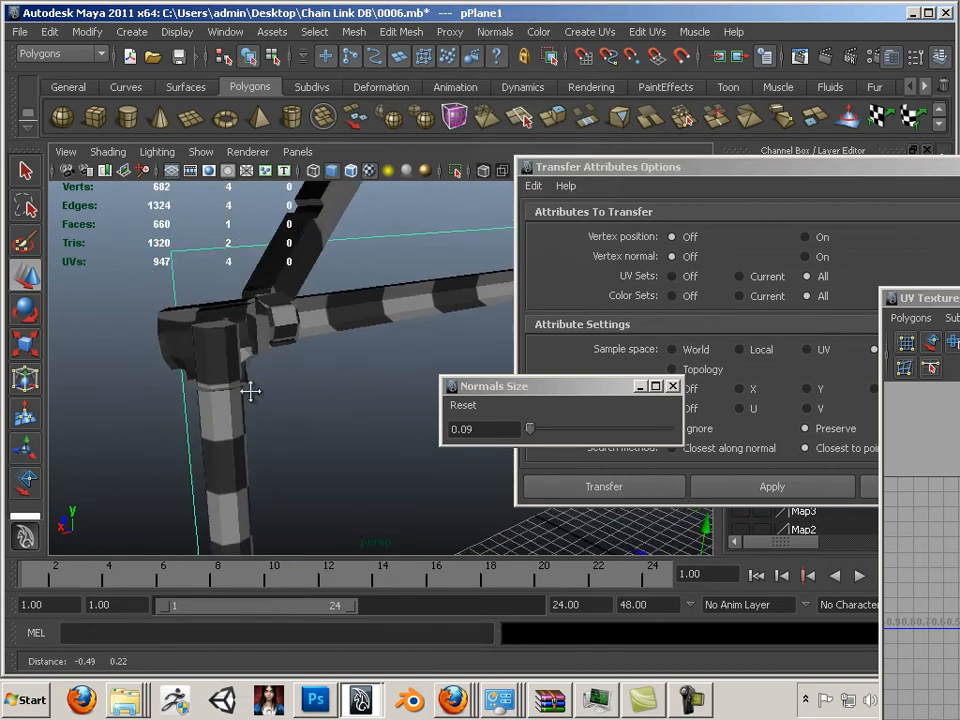
left_click(255, 312)
right_click(222, 352)
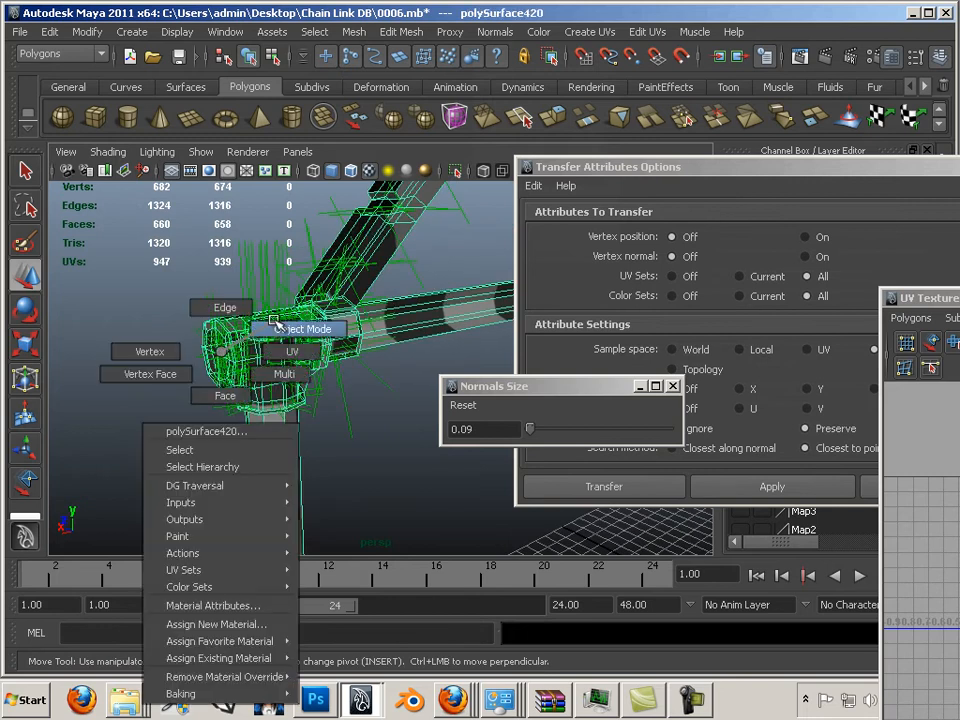
right_click_drag(224, 375, 225, 388)
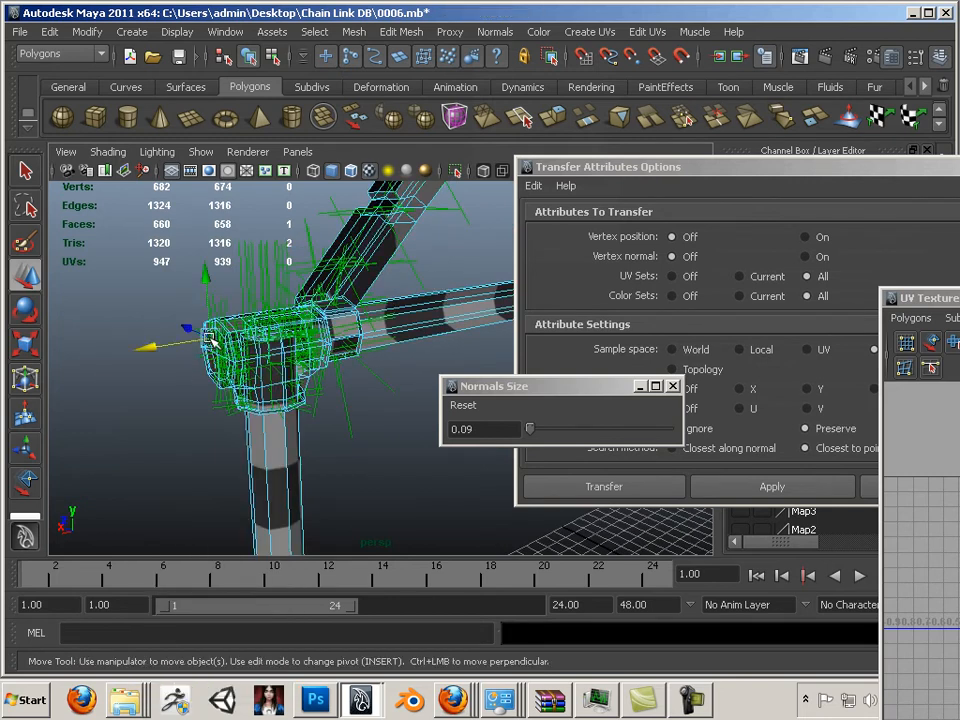
right_click(232, 340, "ctrl")
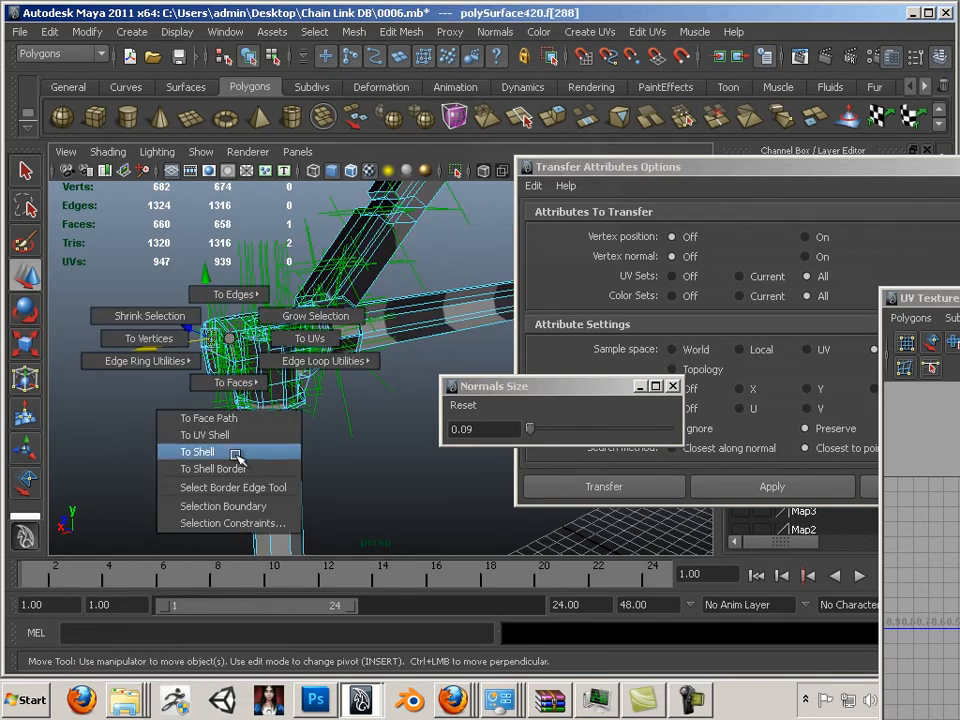
left_click(200, 452)
left_click(494, 31)
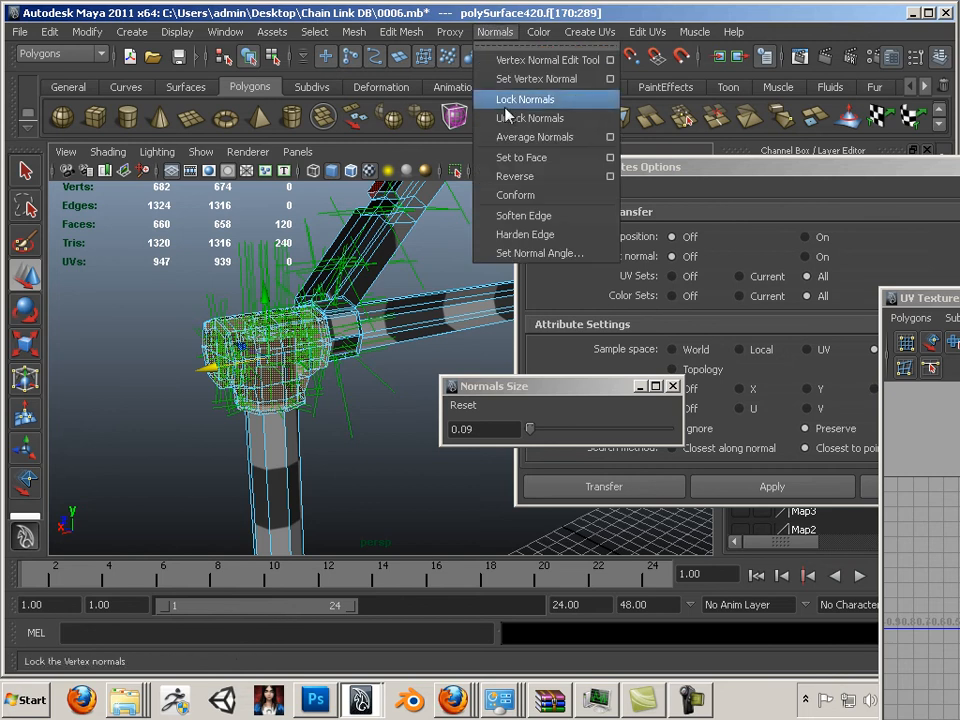
left_click(520, 171)
left_click(379, 235)
Select the full shell of the slanted arm above the top corner connector and reverse its normals
middle_click_drag(381, 237, 345, 267, "alt")
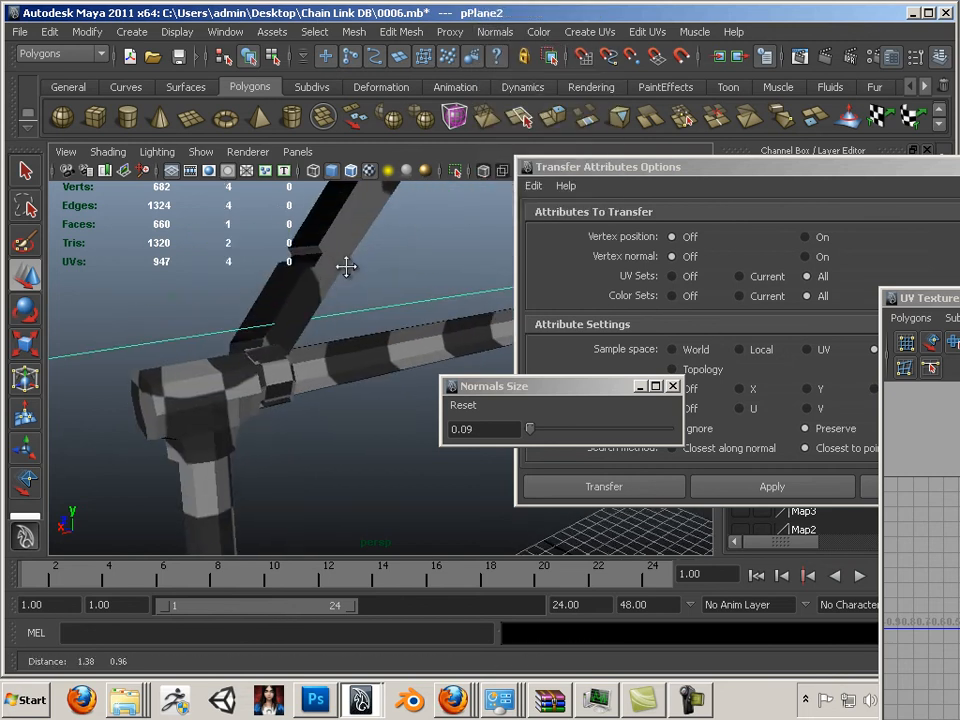
left_click(343, 264)
right_click(343, 263)
left_click(289, 262)
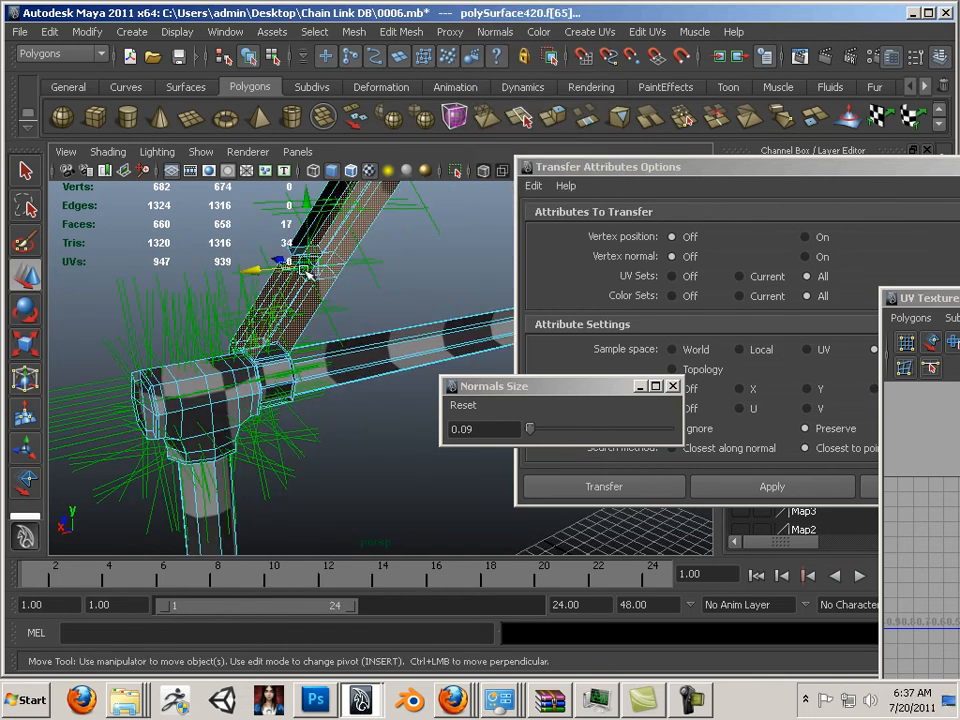
right_click(311, 272, "ctrl")
left_click(330, 384)
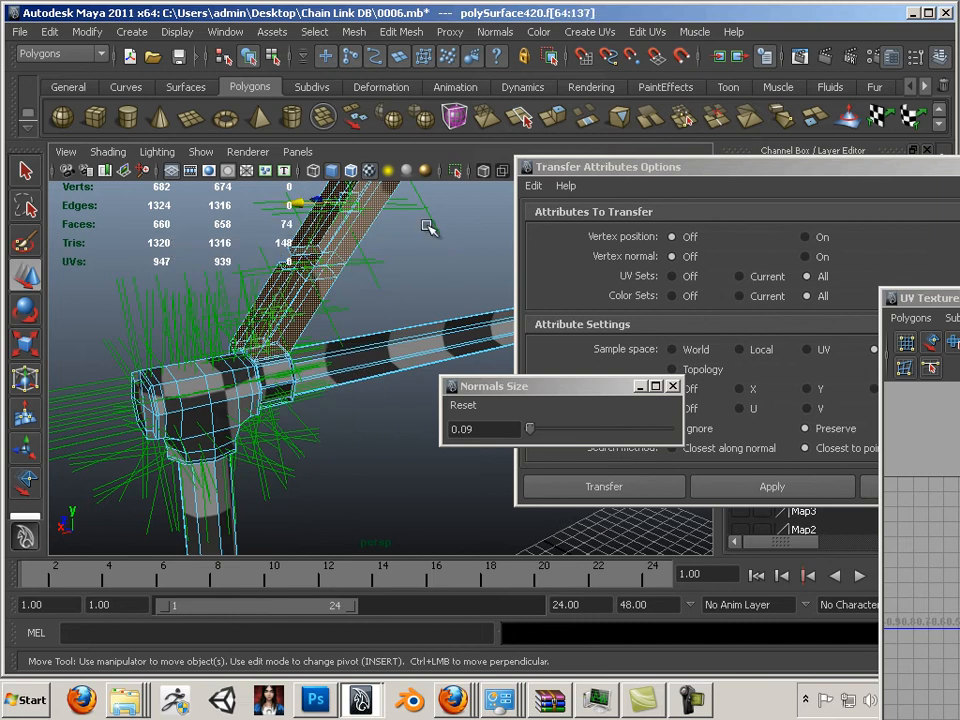
left_click(503, 35)
left_click(508, 176)
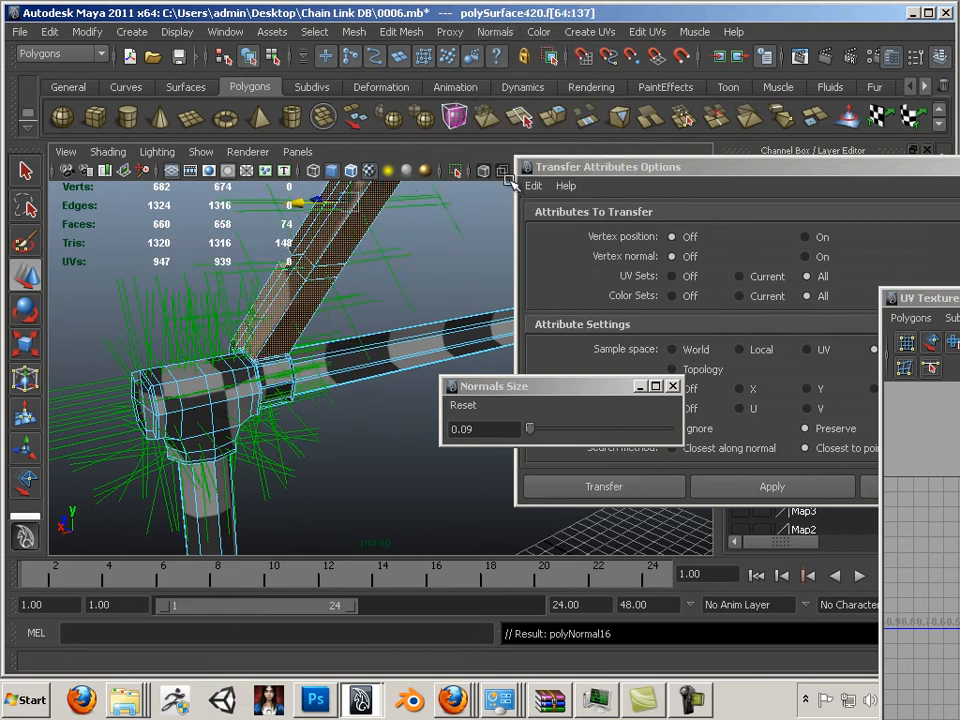
Select the full shell of the short collar joining the top corner connector to the top rail and reverse its normals
left_click(408, 274)
middle_click_drag(410, 278, 427, 249, "alt")
scroll(427, 275, "up", 5)
middle_click_drag(312, 245, 306, 287, "alt")
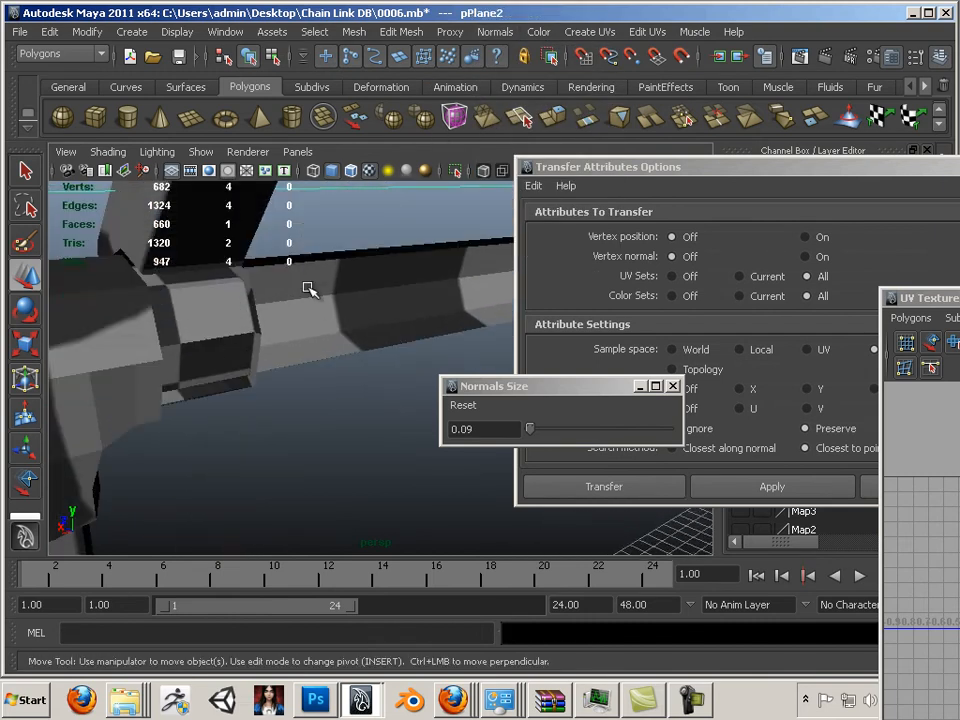
left_click(232, 362)
right_click_drag(248, 378, 228, 347, "ctrl")
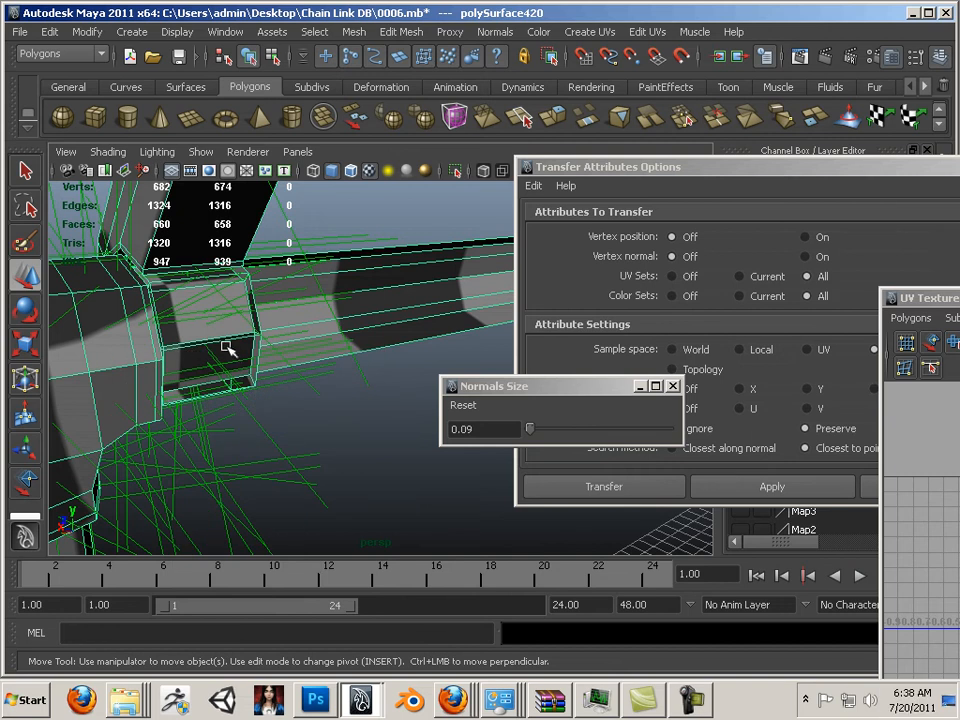
middle_click_drag(340, 285, 245, 311, "alt")
scroll(244, 326, "up", 2)
scroll(244, 326, "down", 5)
scroll(245, 311, "up", 3)
left_click_drag(241, 311, 257, 349, "alt")
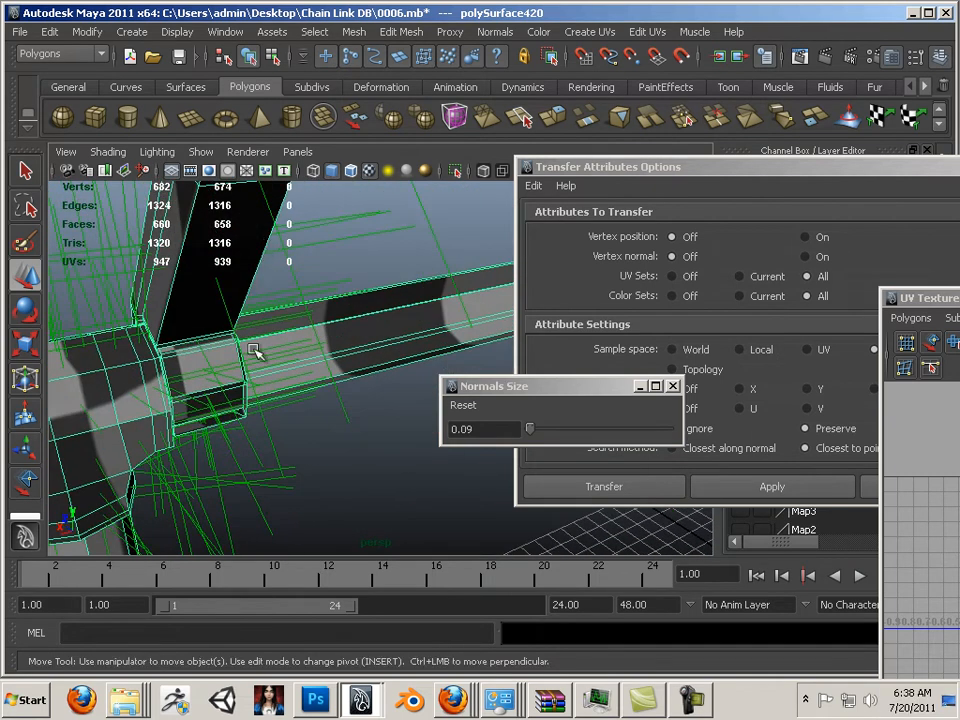
right_click_drag(257, 349, 210, 497)
left_click(209, 380)
left_click(506, 33)
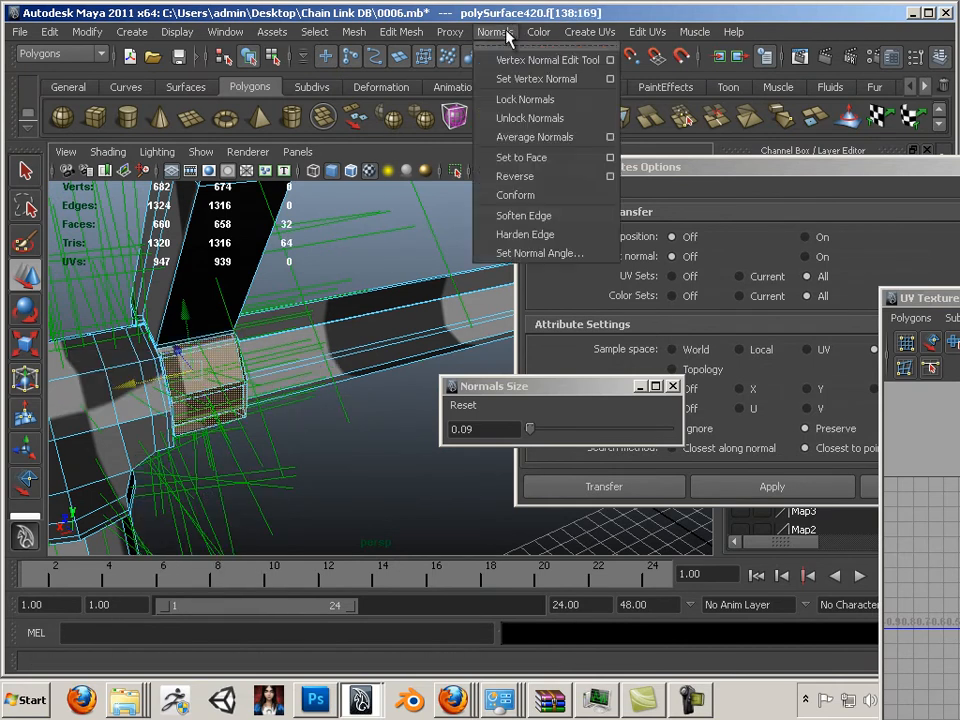
left_click(500, 176)
Select the full shell of the long top rail and reverse its normals
left_click_drag(351, 328, 214, 306, "alt")
right_click_drag(332, 317, 385, 300)
left_click(386, 302)
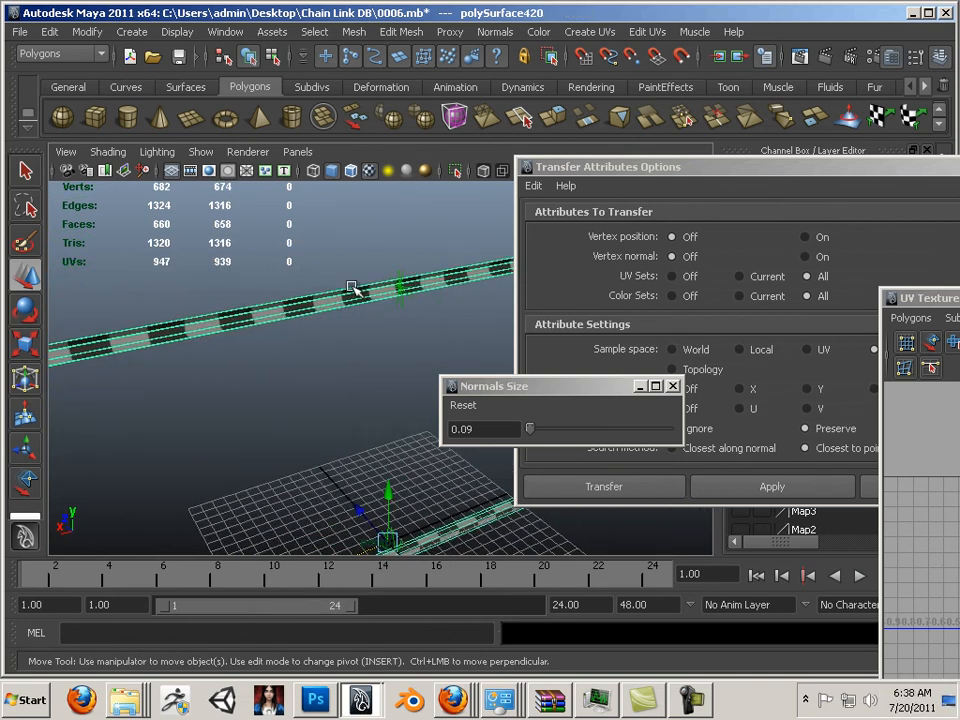
right_click(372, 287)
right_click_drag(381, 316, 379, 322)
left_click_drag(392, 283, 415, 300)
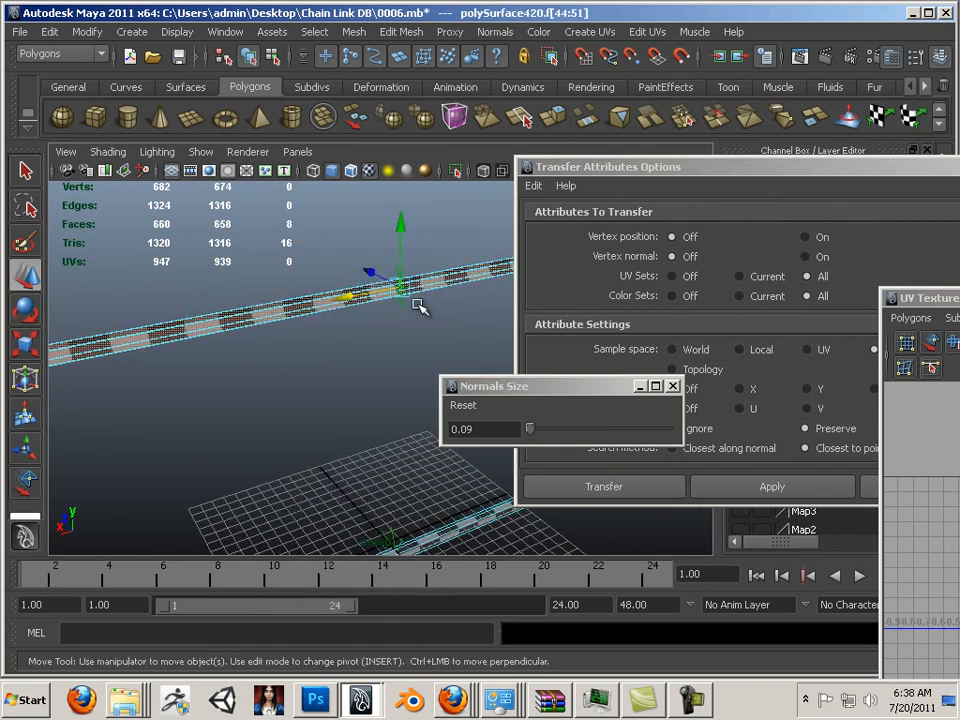
right_click(405, 290, "ctrl")
left_click(407, 401)
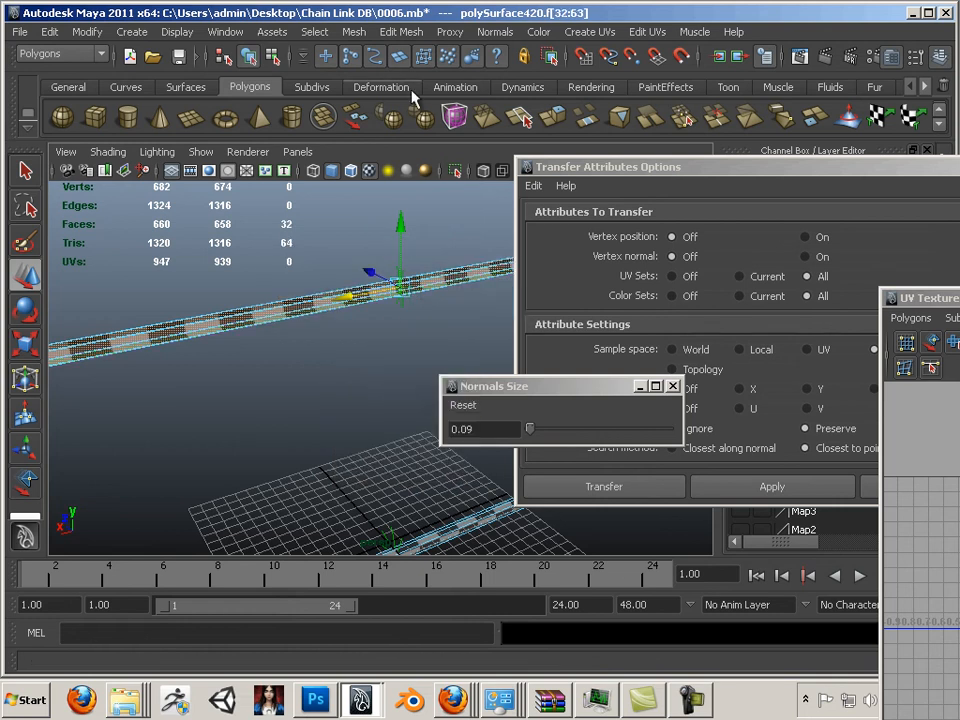
left_click(412, 34)
mouse_move(498, 35)
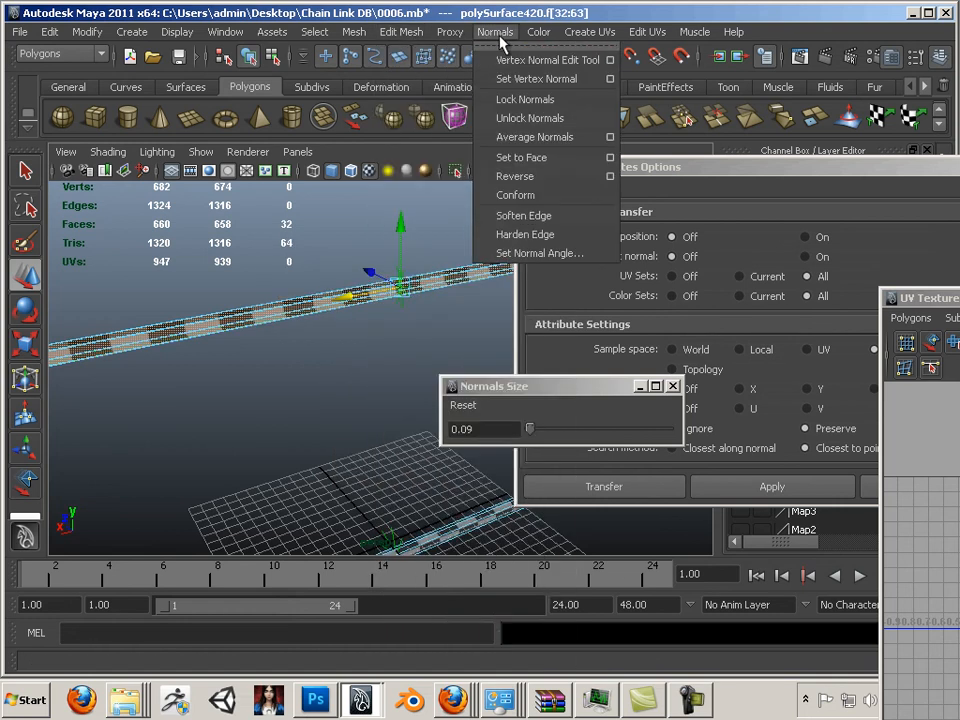
left_click(529, 184)
Examine the rails, posts and connectors of the frame from several angles for remaining inward-facing faces
left_click(385, 400)
right_click_drag(381, 401, 262, 335, "alt")
middle_click_drag(262, 330, 305, 160, "alt")
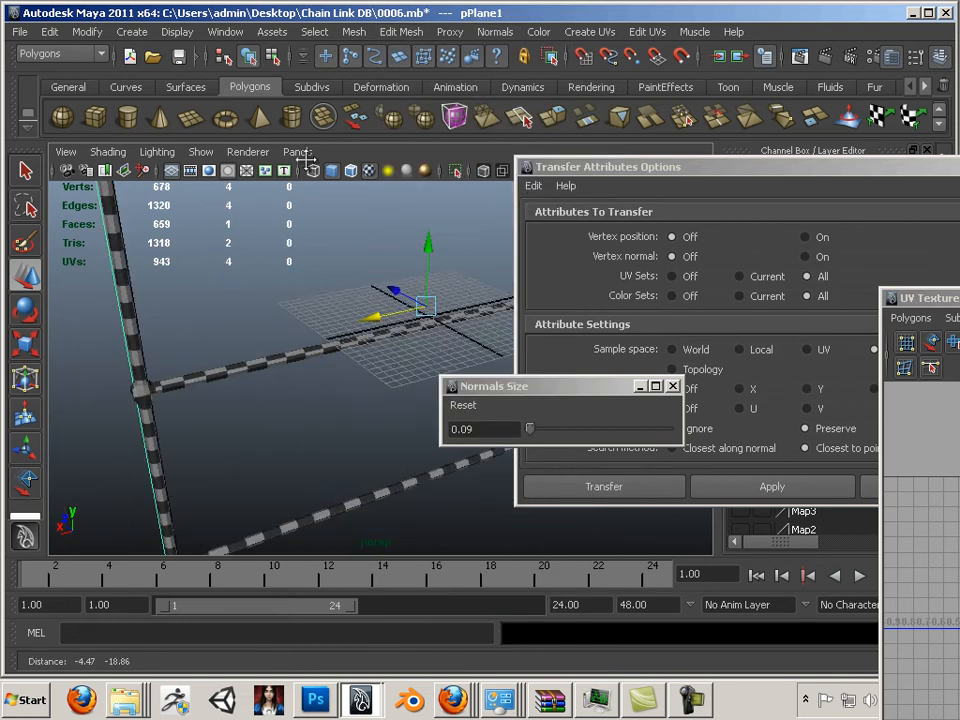
left_click_drag(305, 160, 181, 277, "alt")
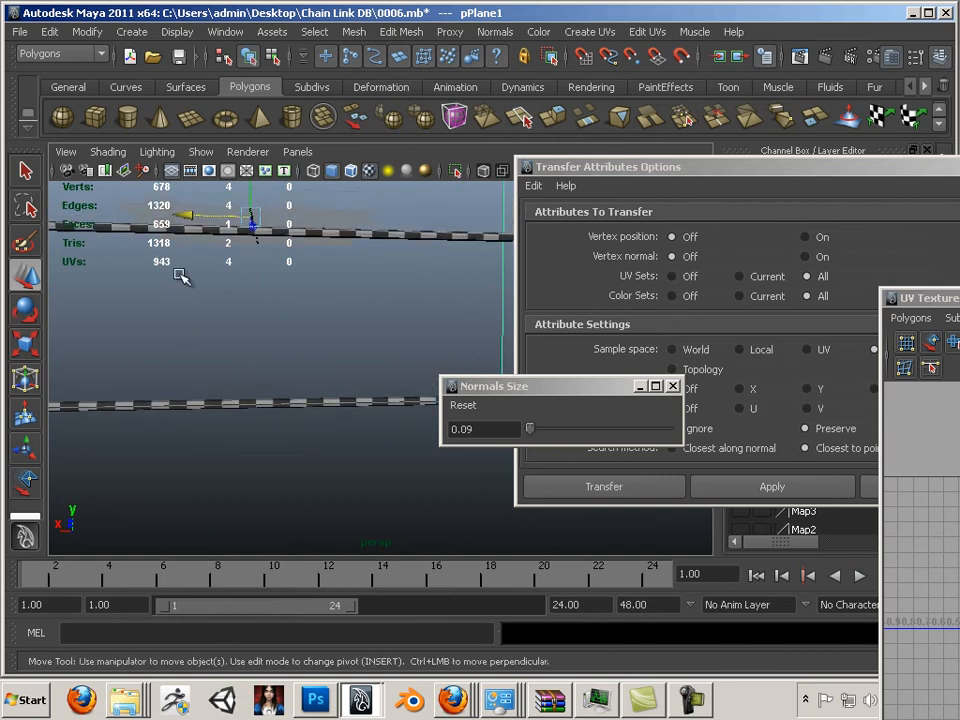
middle_click_drag(181, 277, 171, 349, "alt")
right_click_drag(171, 349, 416, 439, "alt")
middle_click_drag(416, 439, 407, 285, "alt")
right_click_drag(407, 285, 414, 435, "alt")
right_click_drag(215, 385, 180, 399, "alt")
left_click_drag(180, 399, 262, 351, "alt")
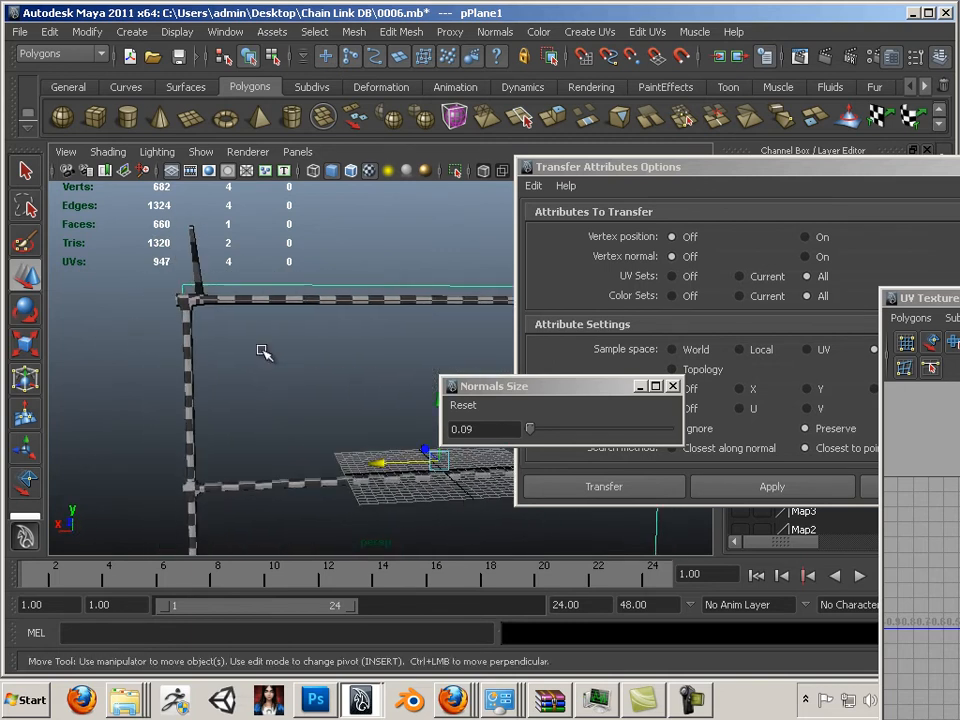
Turn off backface culling in the perspective view and inspect the whole fence from its end
left_click(108, 152)
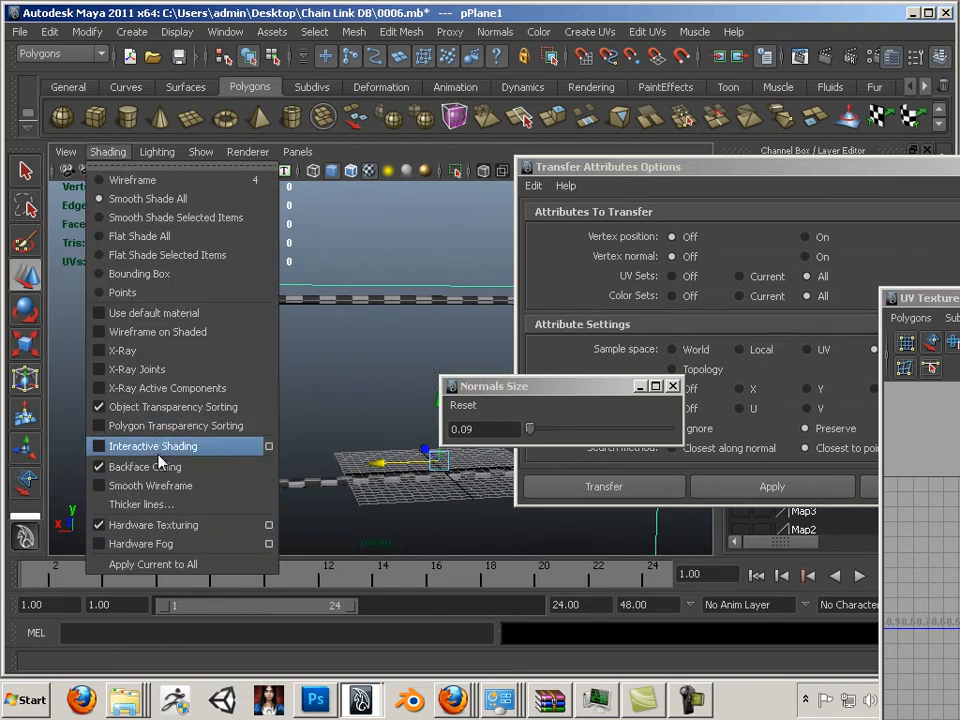
left_click(120, 466)
mouse_move(146, 403)
left_mouse_down("alt")
mouse_move(123, 393)
mouse_move(313, 399)
mouse_move(375, 422)
mouse_move(420, 414)
mouse_move(369, 441)
mouse_move(362, 397)
left_mouse_up("alt")
right_click_drag(362, 371, 311, 362, "alt")
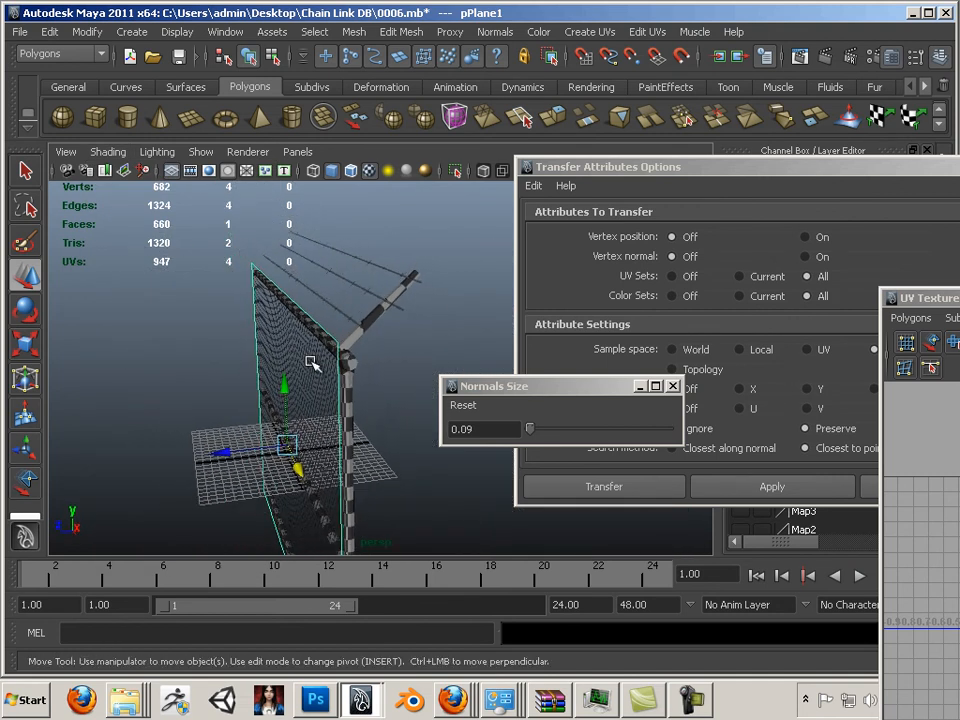